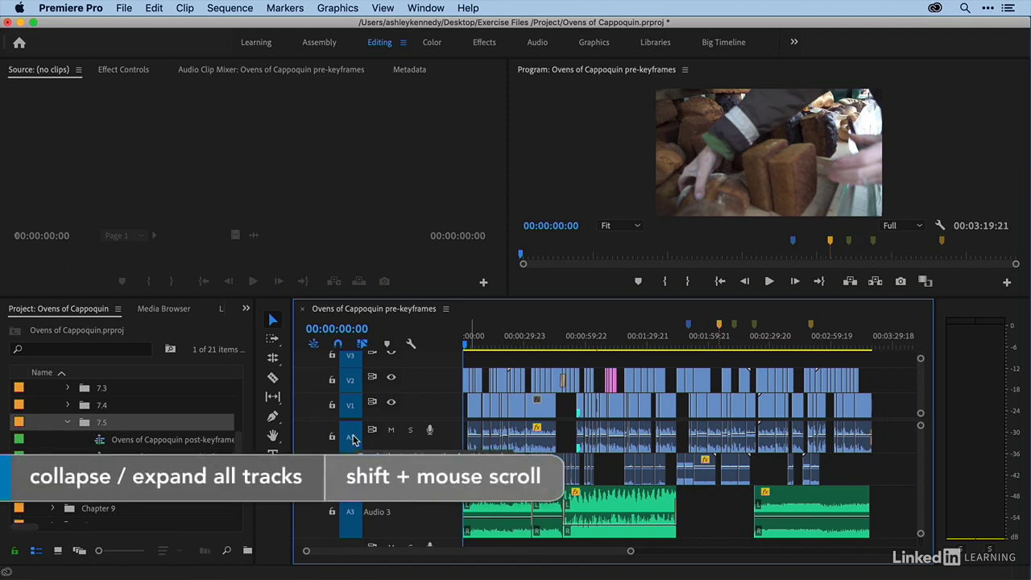
# Expand the heights of the timeline tracks so the audio waveforms and volume lines can be edited at the sequence start
pyautogui.scroll(2, 352, 439)
pyautogui.scroll(-3, 352, 438)
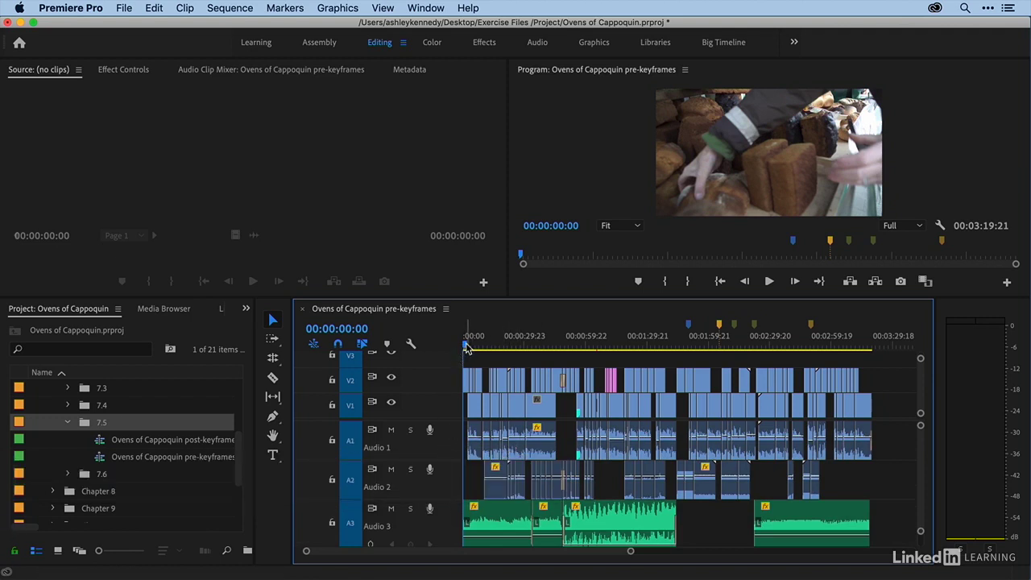
pyautogui.press('=')
pyautogui.press('=')
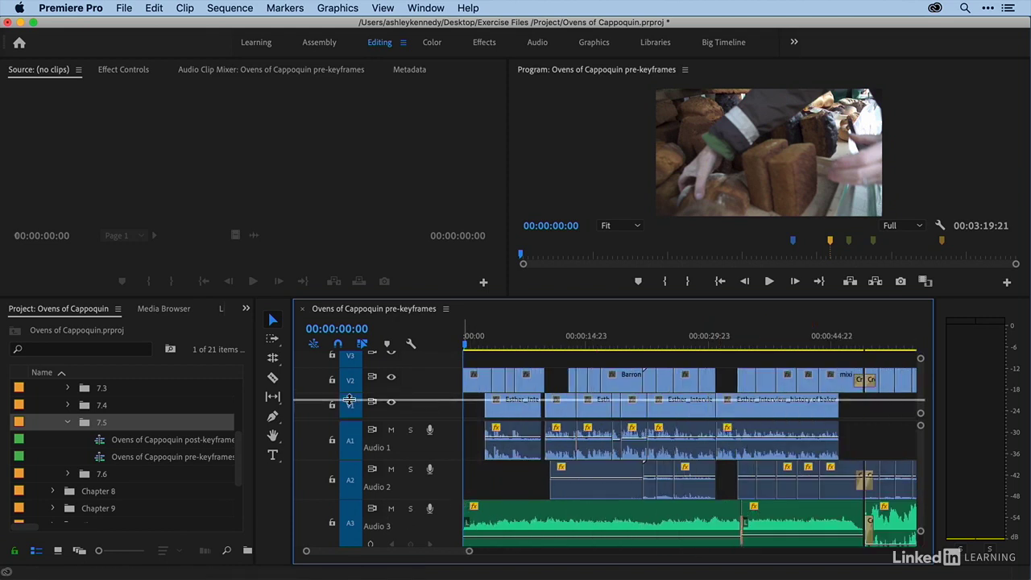
pyautogui.scroll(-1, 349, 418)
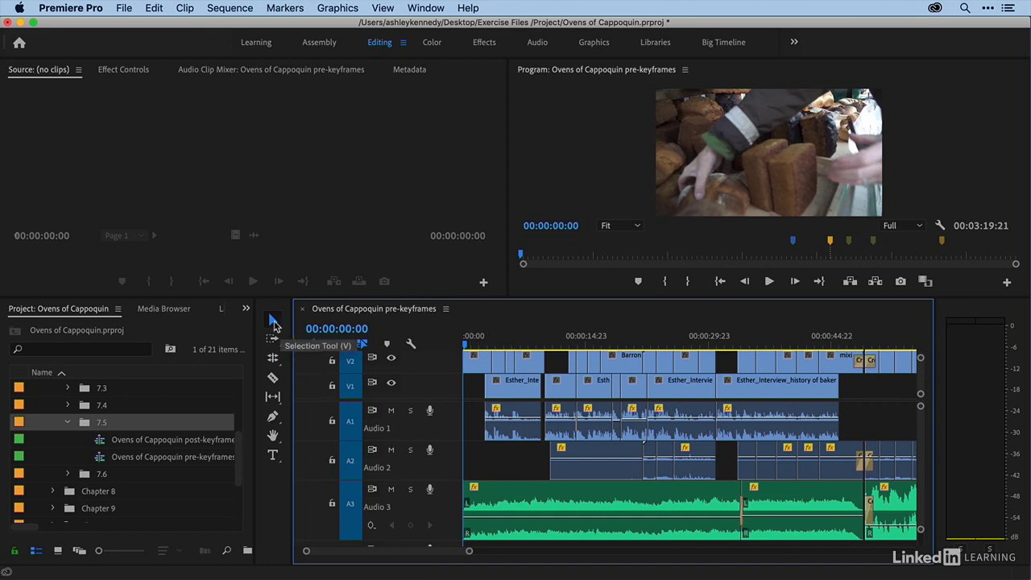
# Add two closely spaced volume keyframes at about 9.5 and 11 seconds on the first music clip in Audio 3
pyautogui.click(541, 522)
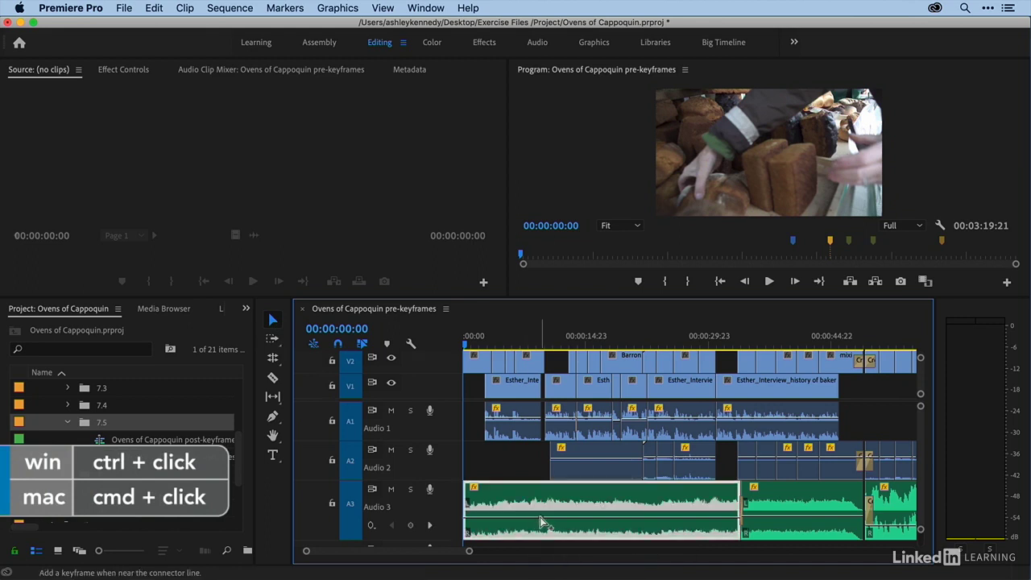
pyautogui.keyDown('ctrl'); pyautogui.click(552, 522); pyautogui.keyUp('ctrl')
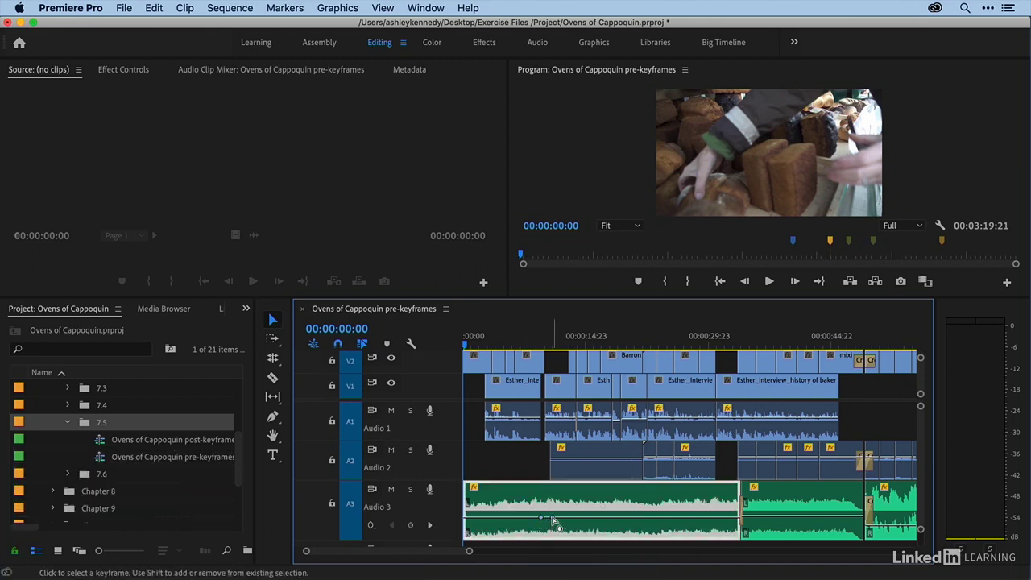
pyautogui.moveTo(553, 522)
# Add three more volume keyframes to the music clip with the Pen tool and delete them again with the Selection tool
pyautogui.click(272, 417)
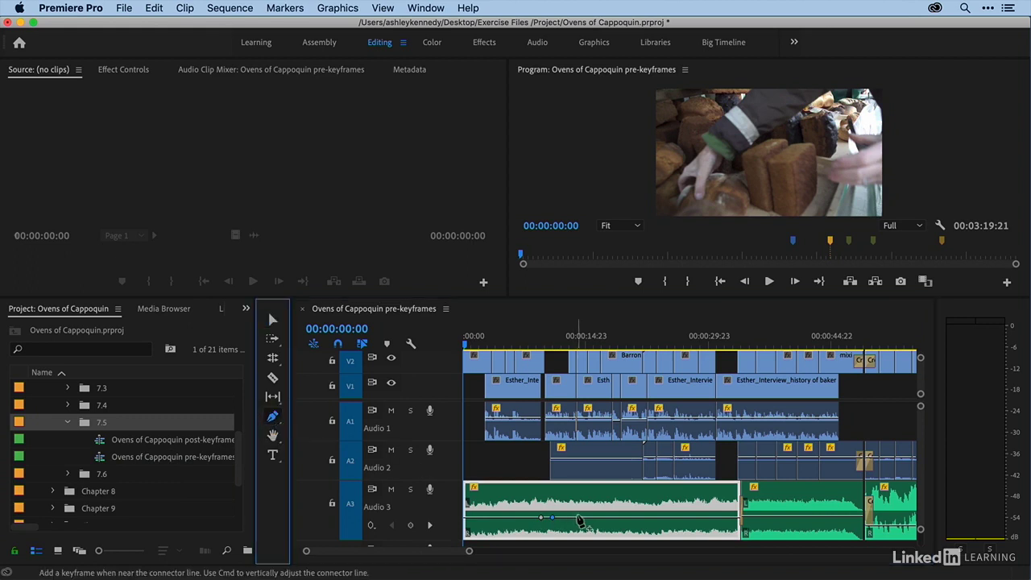
pyautogui.click(579, 518)
pyautogui.click(595, 517)
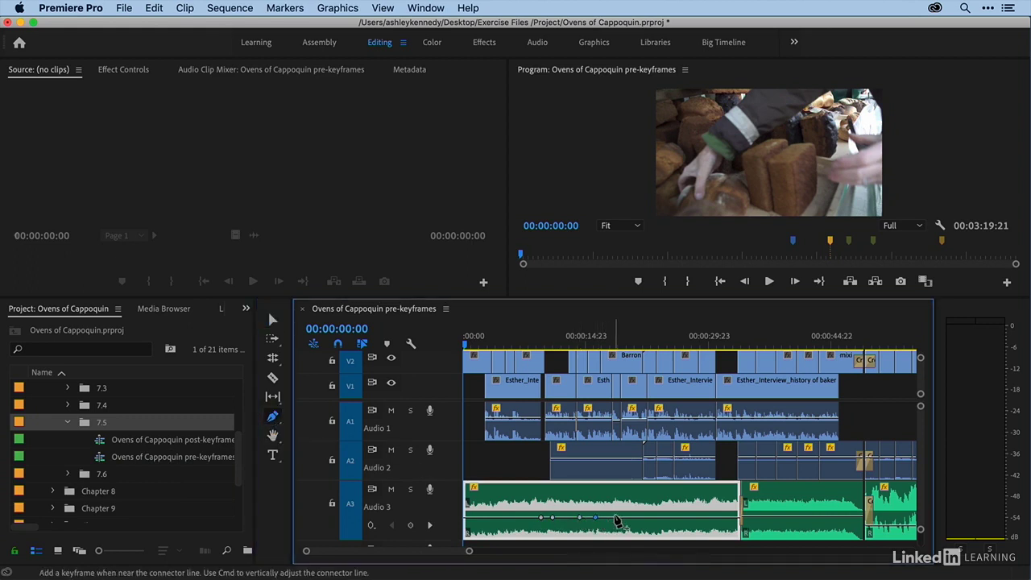
pyautogui.click(616, 518)
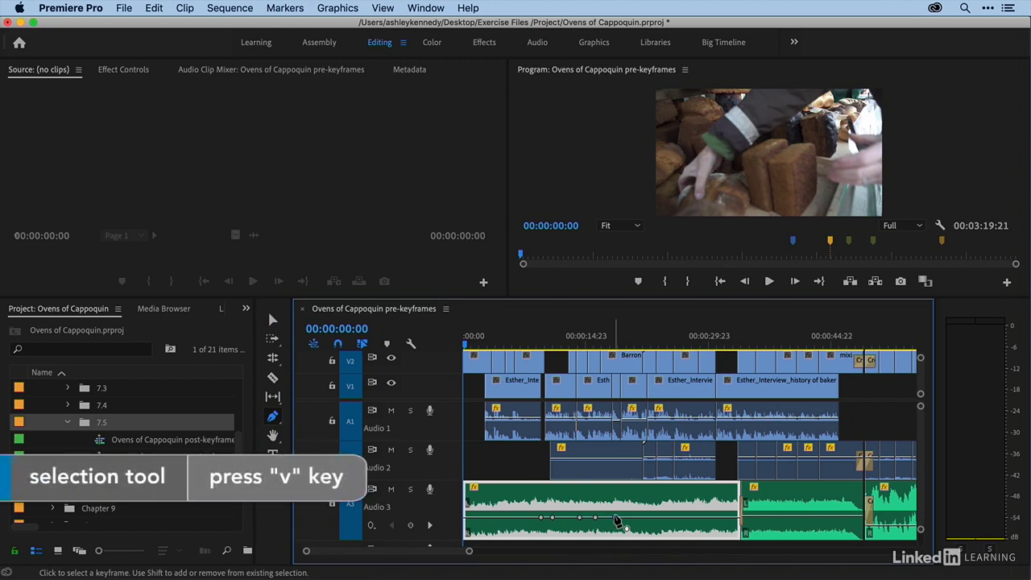
pyautogui.press('v')
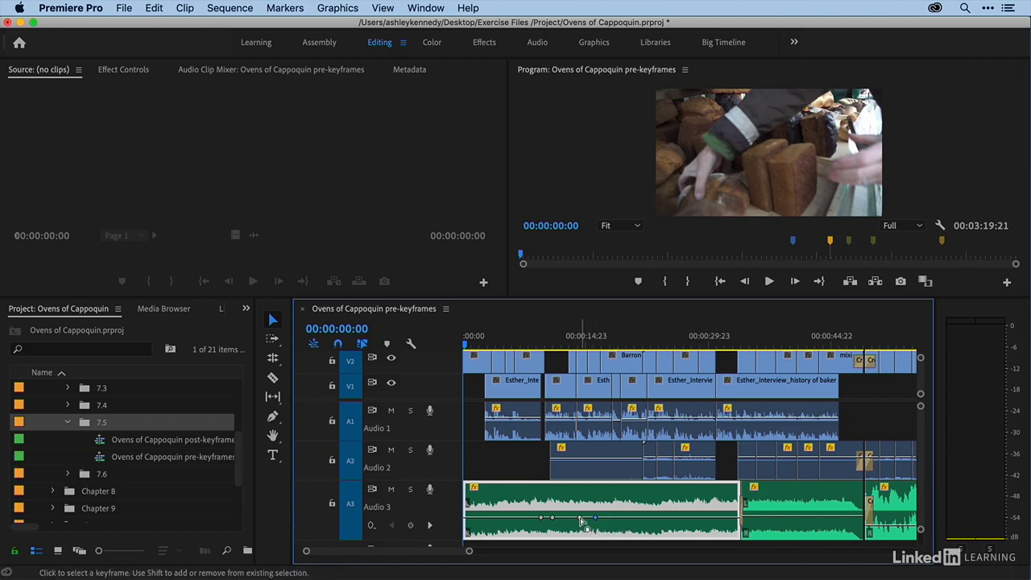
pyautogui.press('Delete')
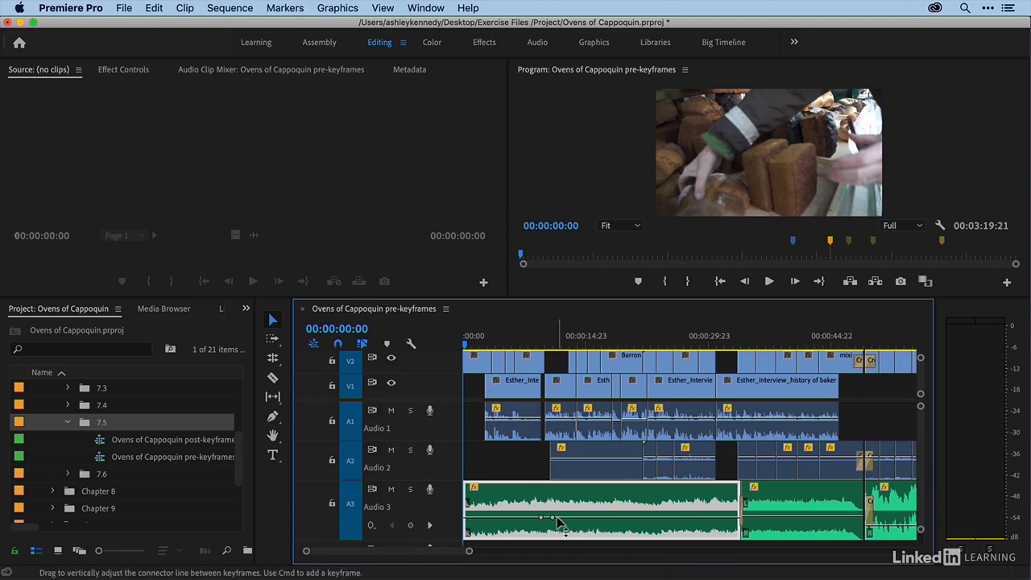
# Add a Level keyframe at 00:00:18:10 in the music clip's Effect Controls and delete all of its Level keyframes
pyautogui.click(123, 70)
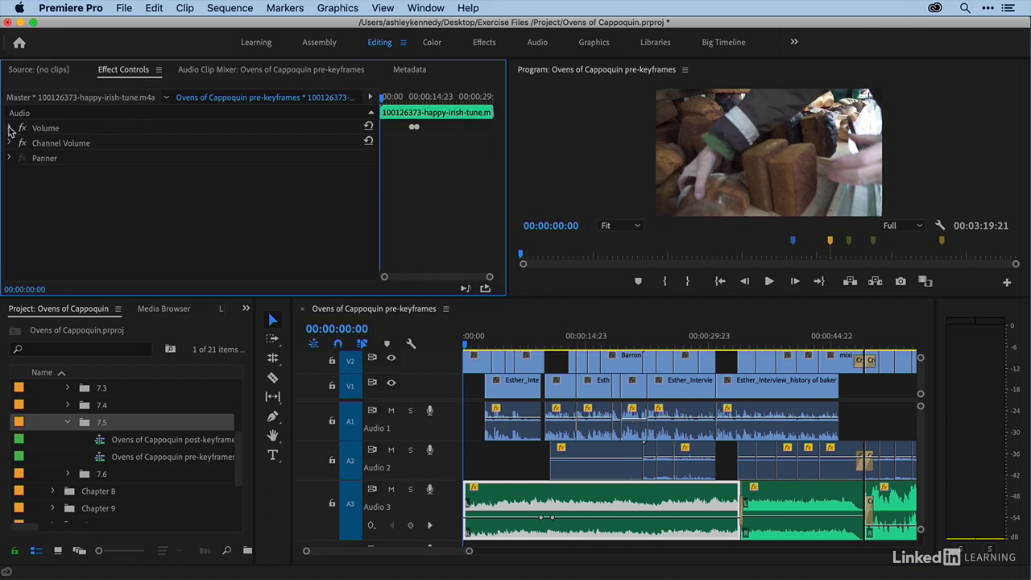
pyautogui.click(9, 128)
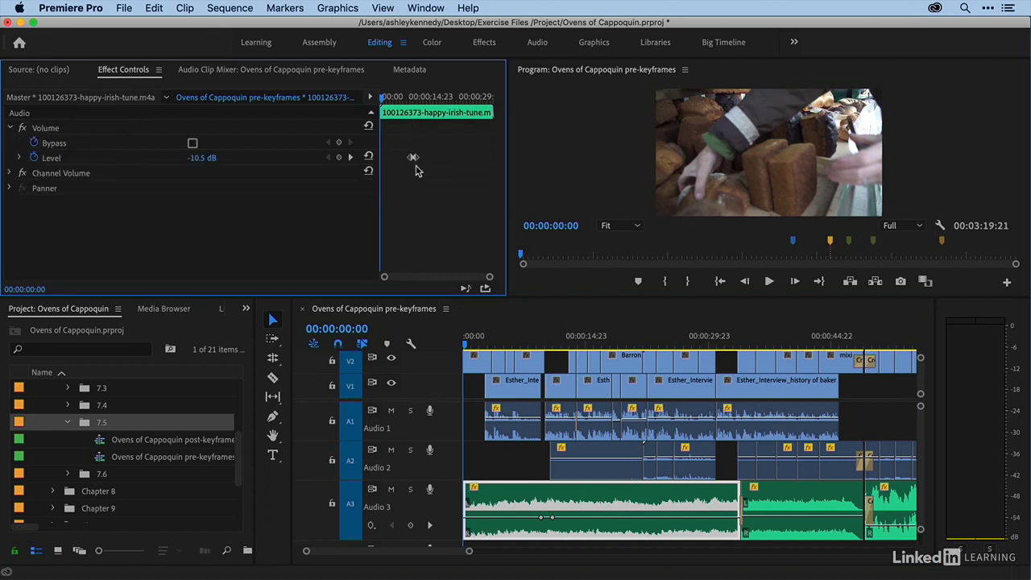
pyautogui.click(441, 98)
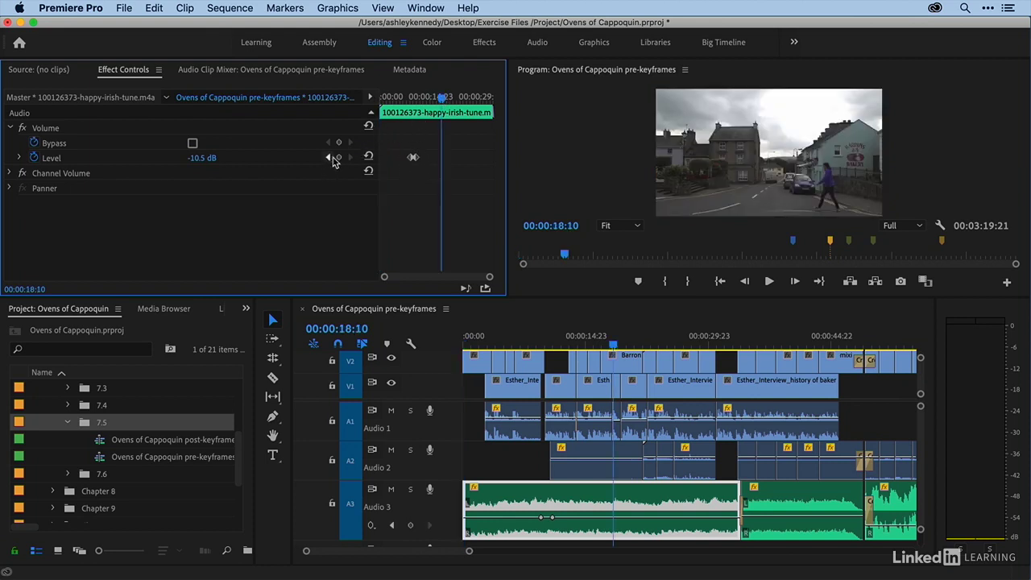
pyautogui.click(338, 157)
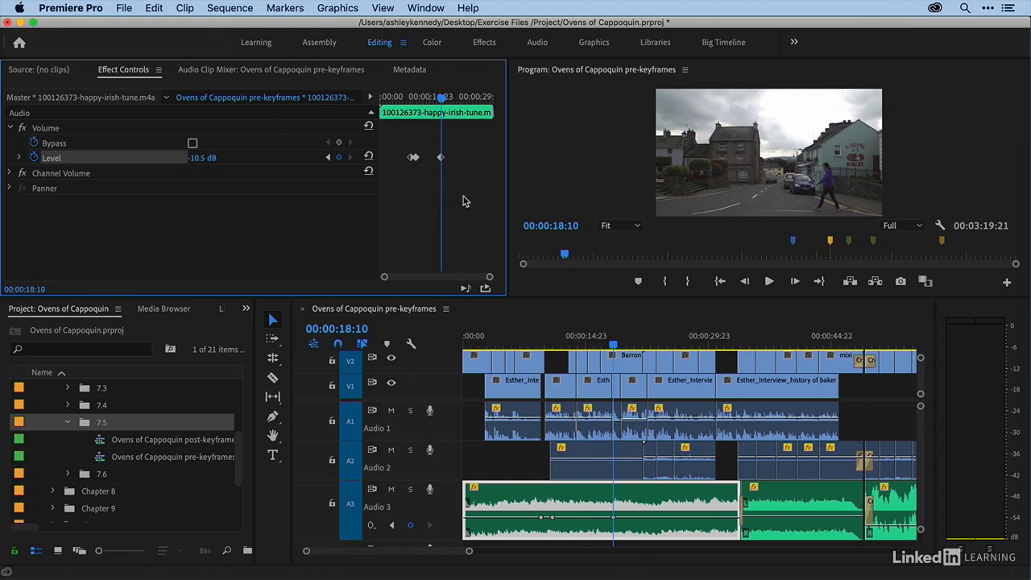
pyautogui.moveTo(472, 217); pyautogui.dragTo(398, 146)
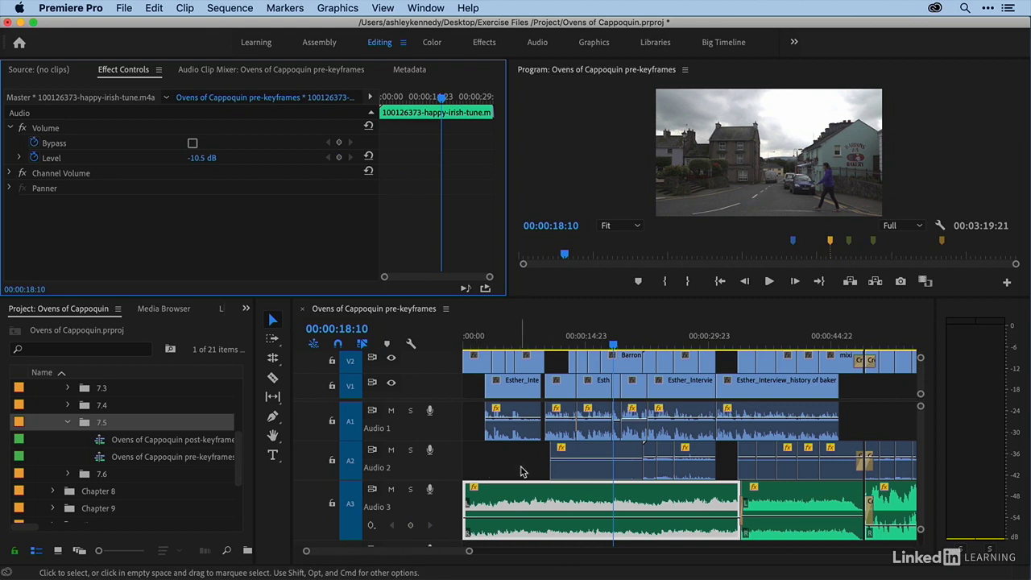
# Play the sequence from the beginning to judge the unkeyframed music against the interview's first words
pyautogui.click(467, 337)
pyautogui.press('space')
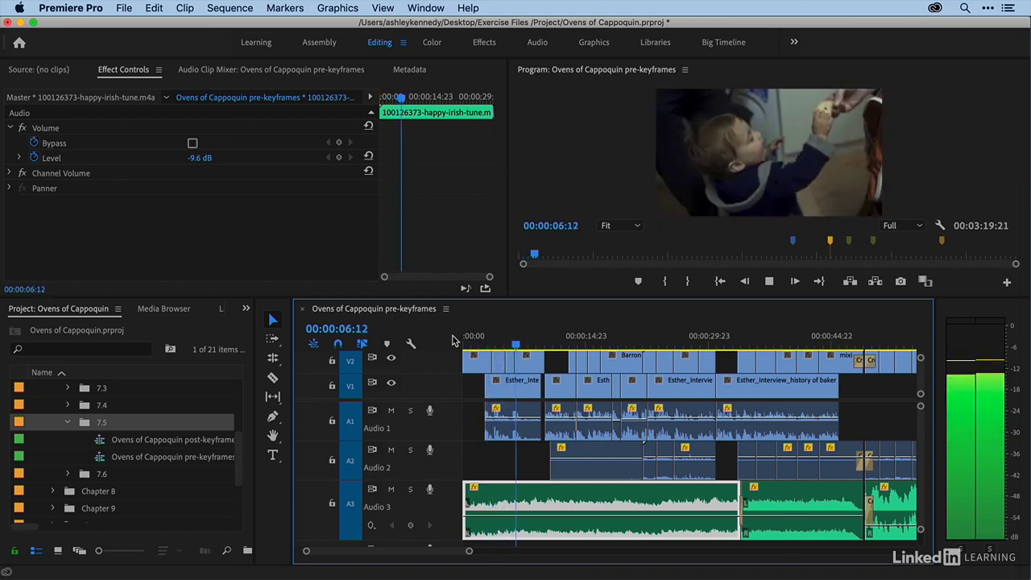
pyautogui.press('space')
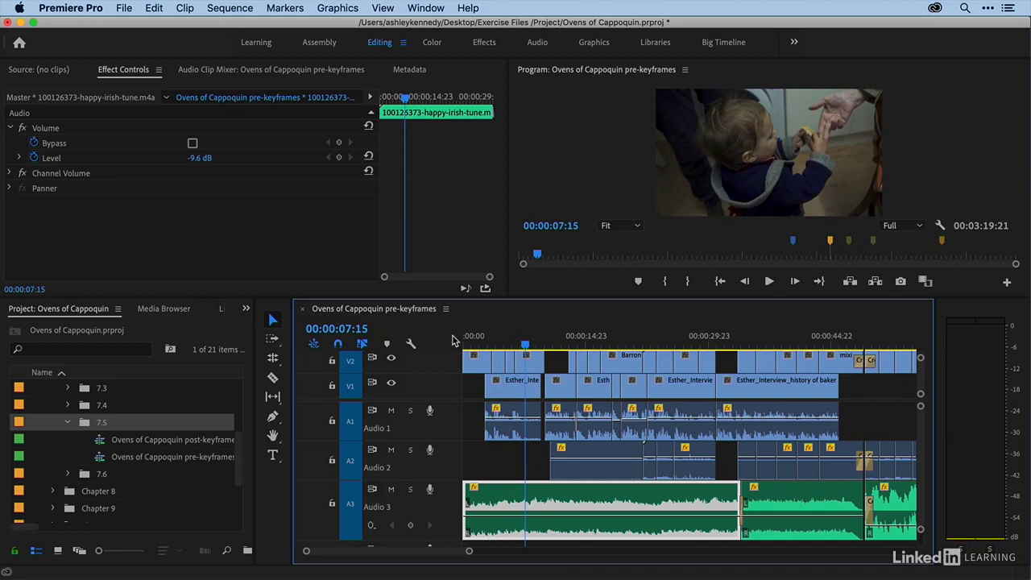
# Add two volume keyframes to the music clip on either side of the first interview's start, at about 2.5 and 3.3 seconds
pyautogui.press('=')
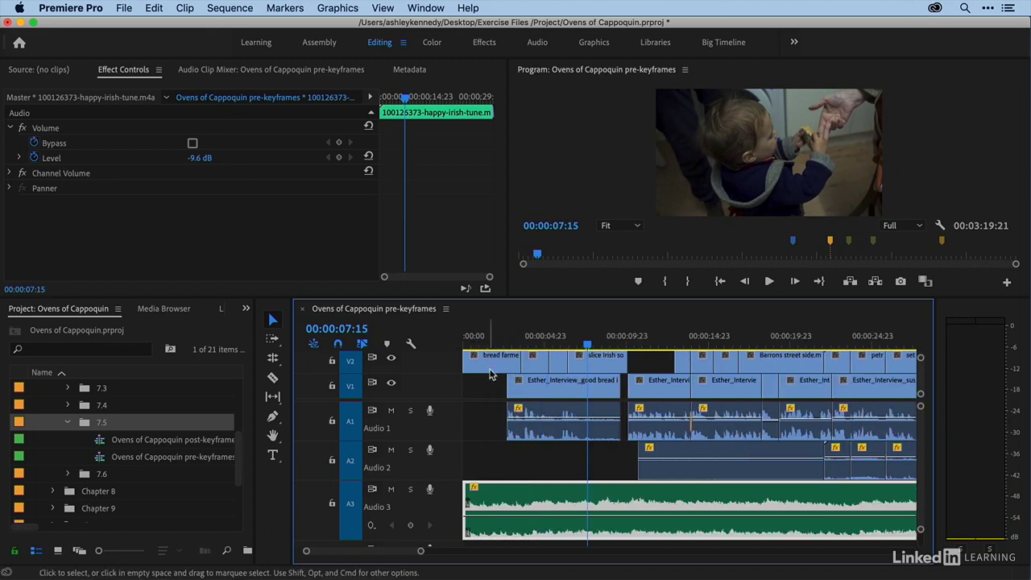
pyautogui.keyDown('super'); pyautogui.click(504, 517); pyautogui.keyUp('super')
pyautogui.keyDown('super'); pyautogui.click(517, 516); pyautogui.keyUp('super')
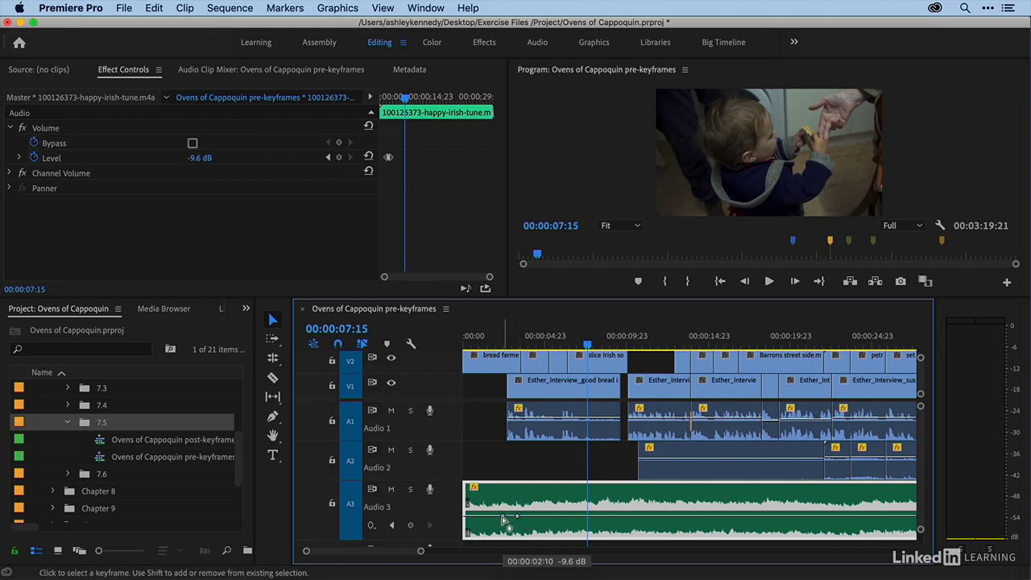
# Raise the first volume keyframe so the music before the interview plays at 4.1 dB
pyautogui.moveTo(503, 517); pyautogui.dragTo(503, 506)
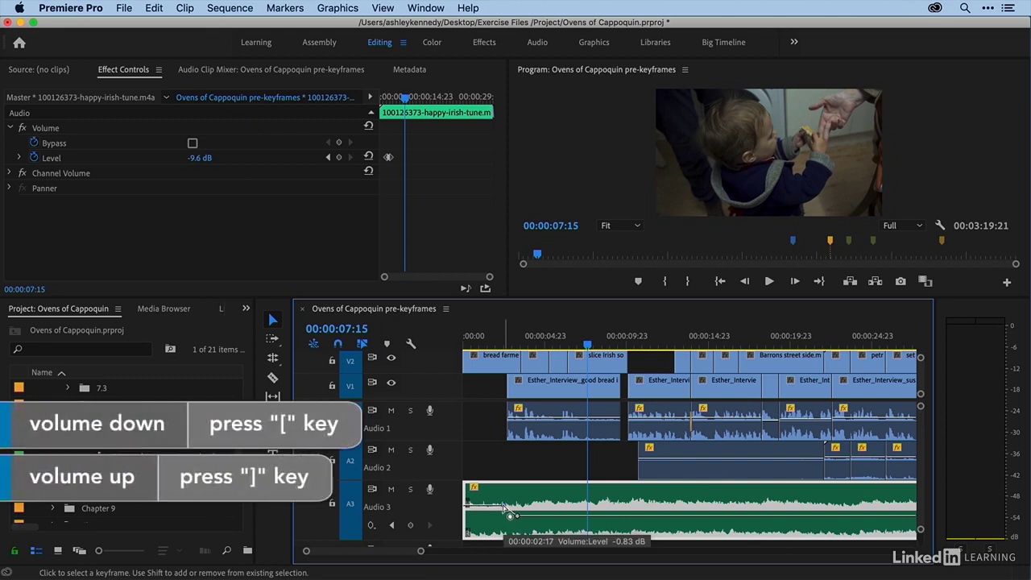
pyautogui.press(']')
pyautogui.press(']')
pyautogui.press(']')
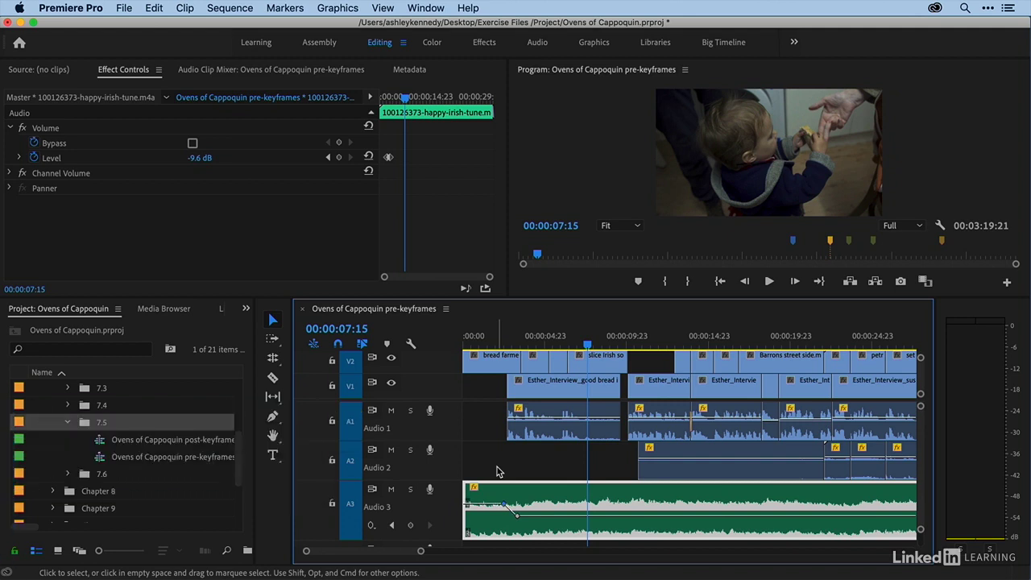
pyautogui.press('[')
pyautogui.hotkey('shift', ']')
pyautogui.hotkey('shift', '[')
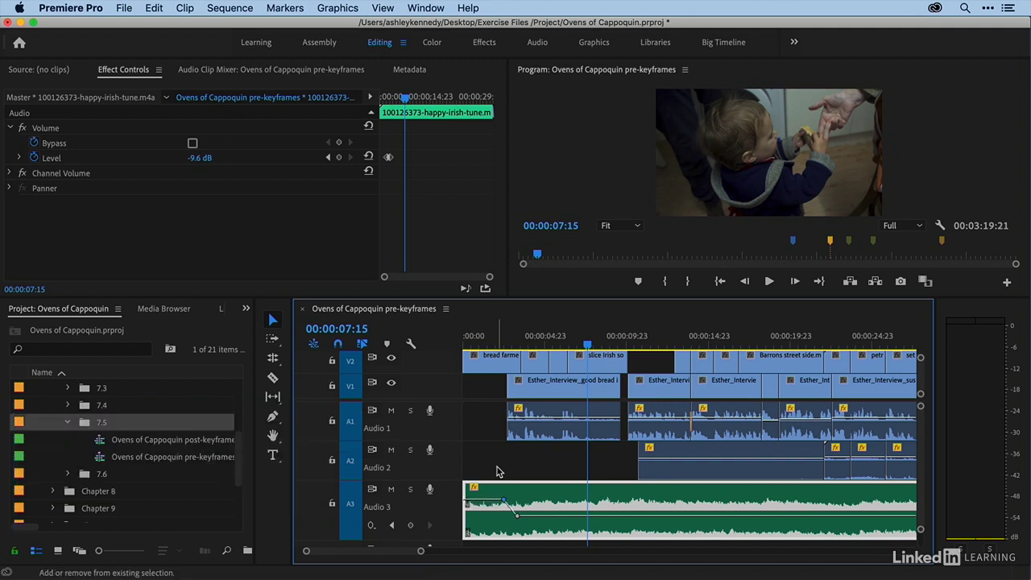
pyautogui.hotkey('shift', ']')
pyautogui.hotkey('shift', ']')
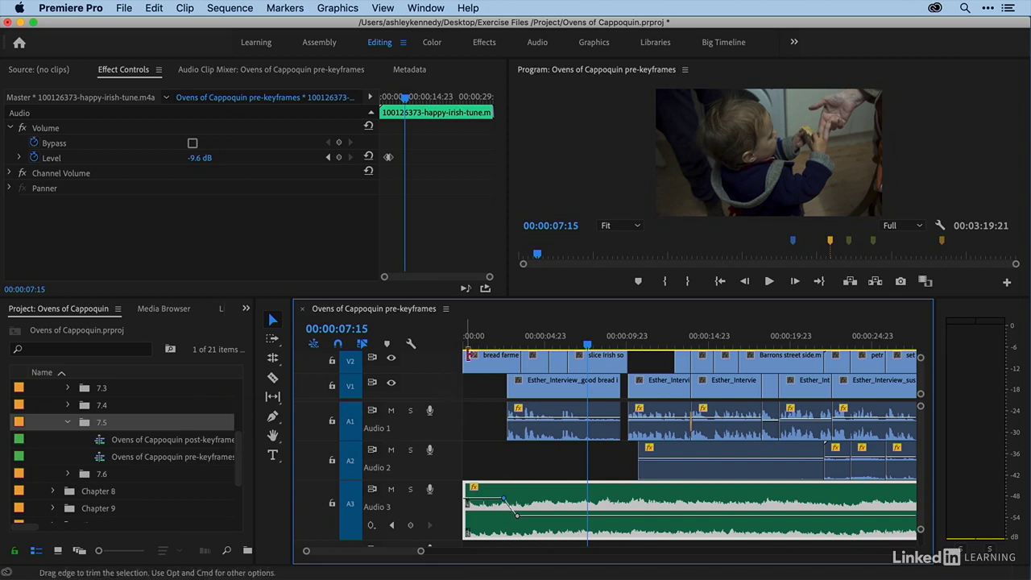
# Play the opening from the start to check the music's volume drop under the interview
pyautogui.moveTo(487, 335); pyautogui.dragTo(437, 331)
pyautogui.press('space')
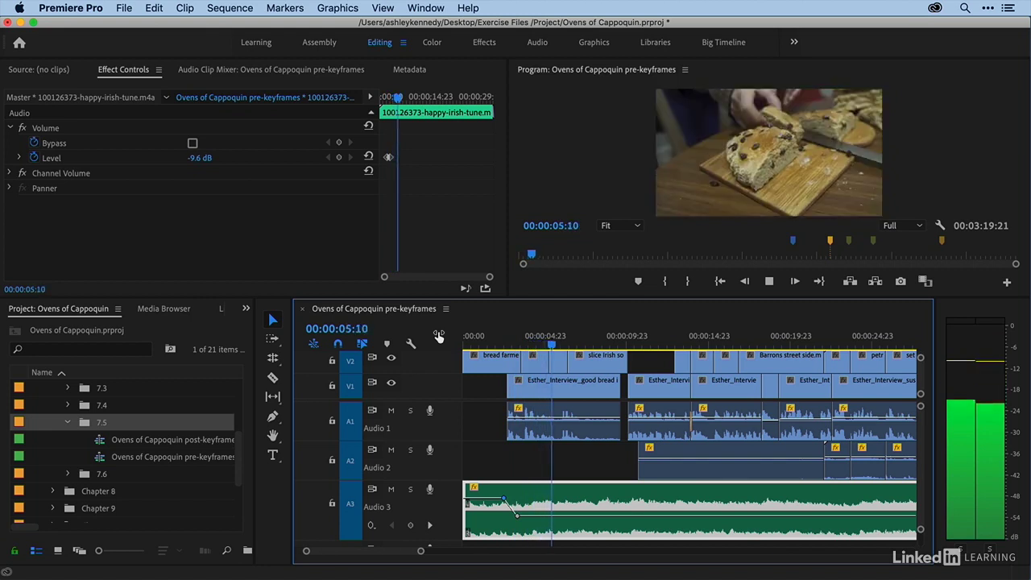
pyautogui.press('space')
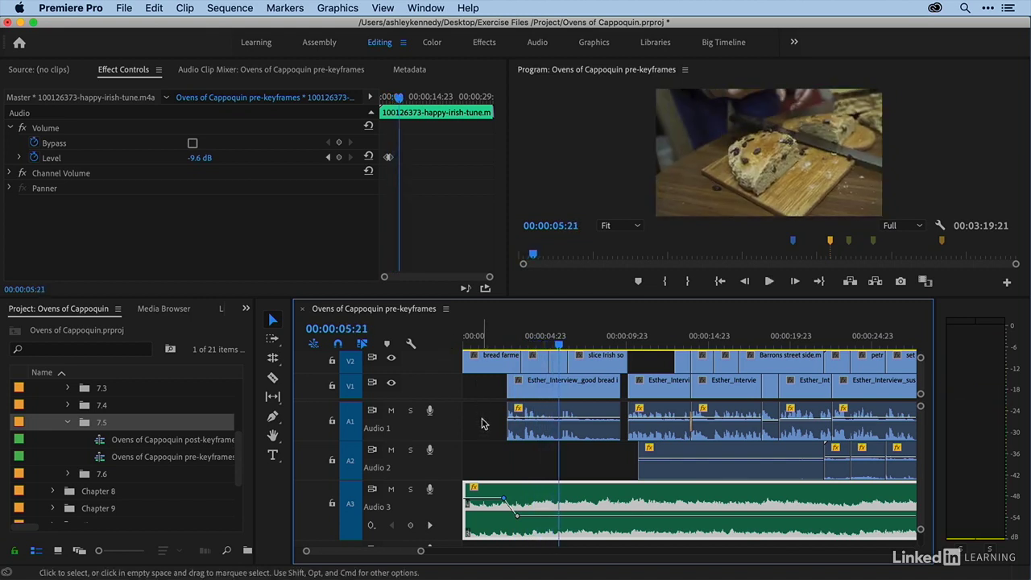
# Move the second volume keyframe to about 3.8 seconds at the same level to make the music's fade-down more gradual
pyautogui.click(487, 338)
pyautogui.press('=')
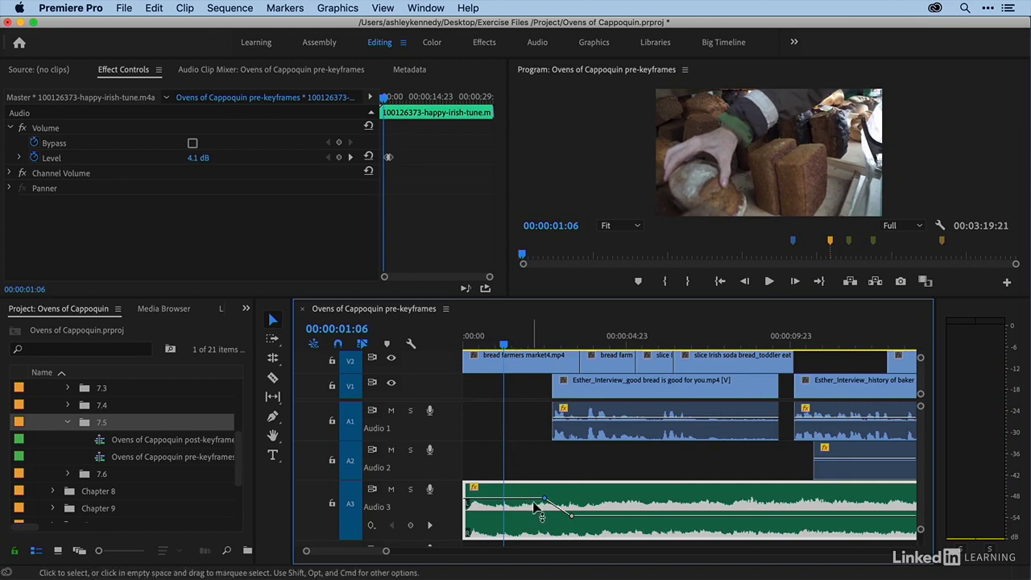
pyautogui.moveTo(571, 514)
pyautogui.mouseDown()
pyautogui.moveTo(557, 515)
pyautogui.moveTo(587, 515)
pyautogui.mouseUp()
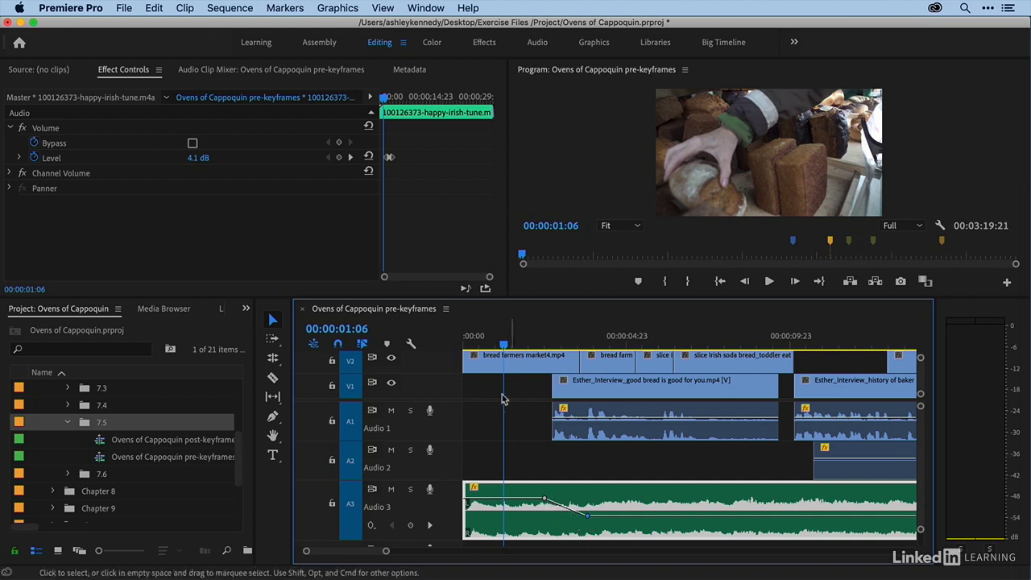
# Return to 00:00:00:00 and play the opening again to check the lengthened music fade
pyautogui.click(469, 342)
pyautogui.moveTo(469, 342); pyautogui.dragTo(464, 341)
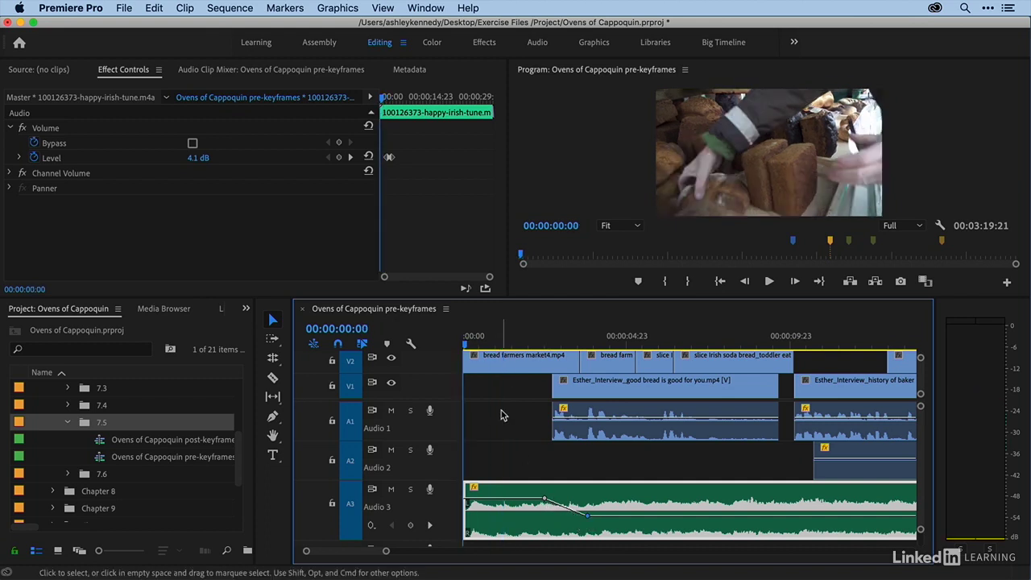
pyautogui.press('space')
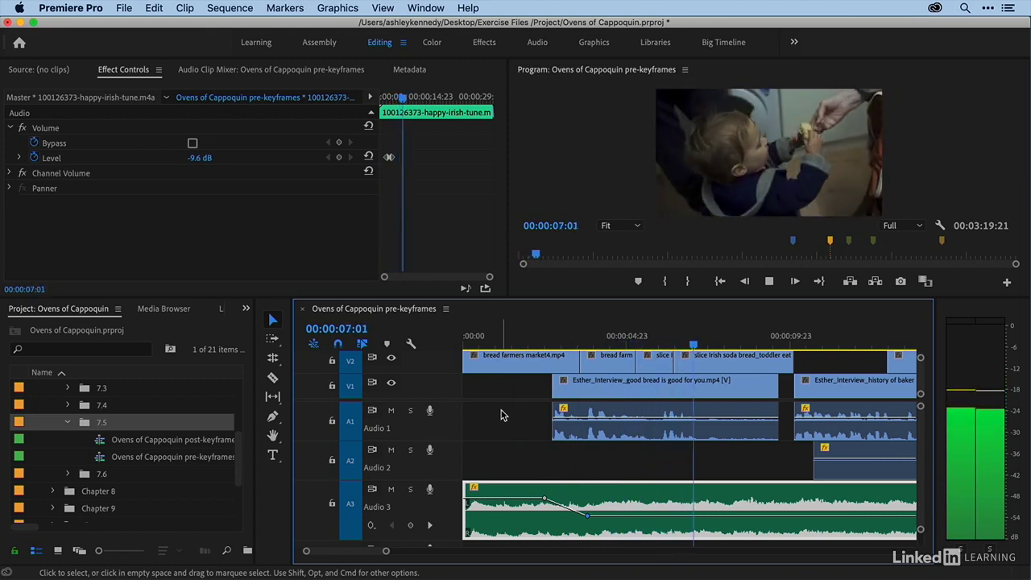
pyautogui.press('space')
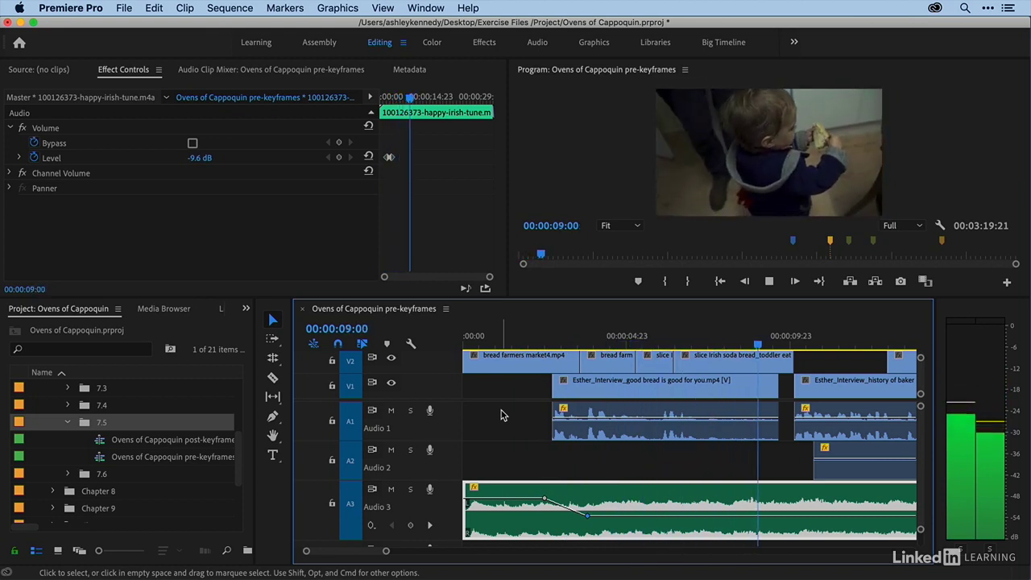
# Play the section from the start of the third music clip, in the gap before the next interview, to judge its music level
pyautogui.press('-')
pyautogui.press('-')
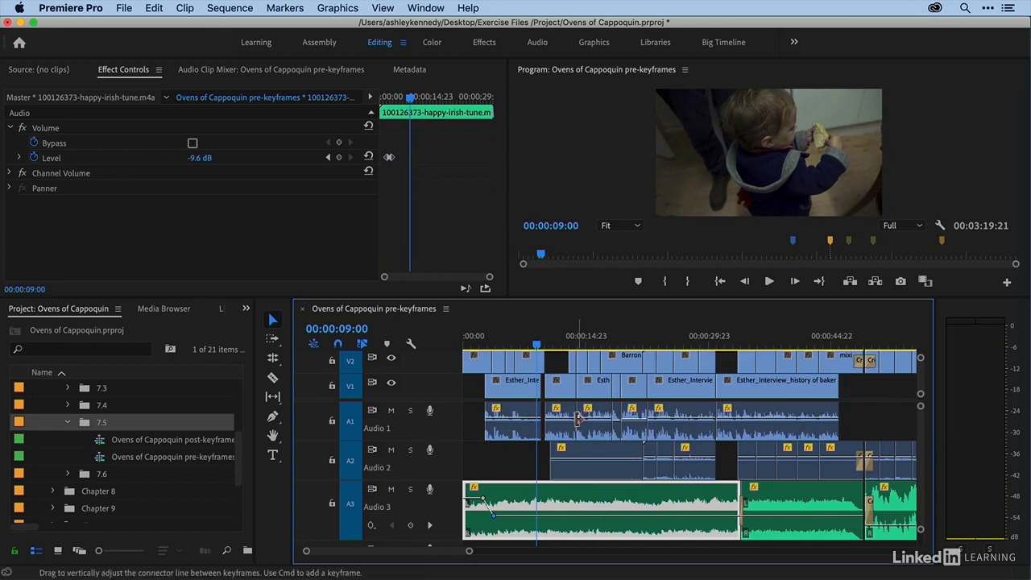
pyautogui.hscroll(5, 730, 367)
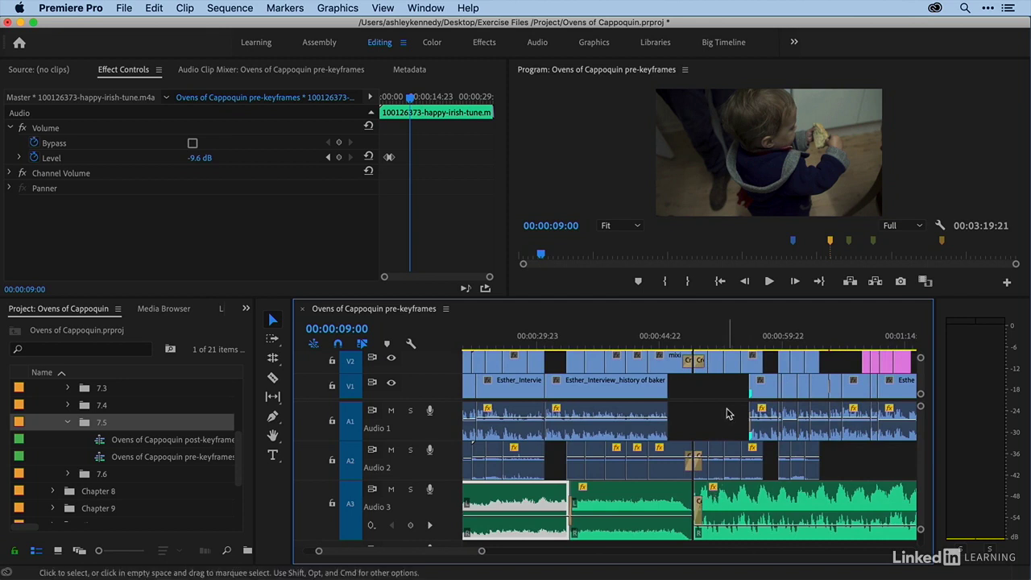
pyautogui.click(693, 341)
pyautogui.press('space')
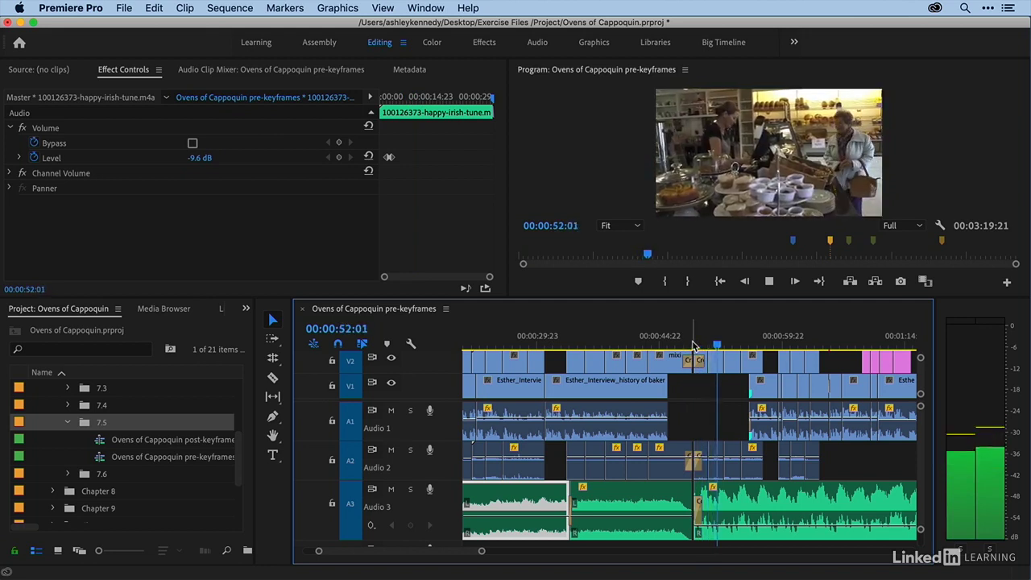
pyautogui.press('space')
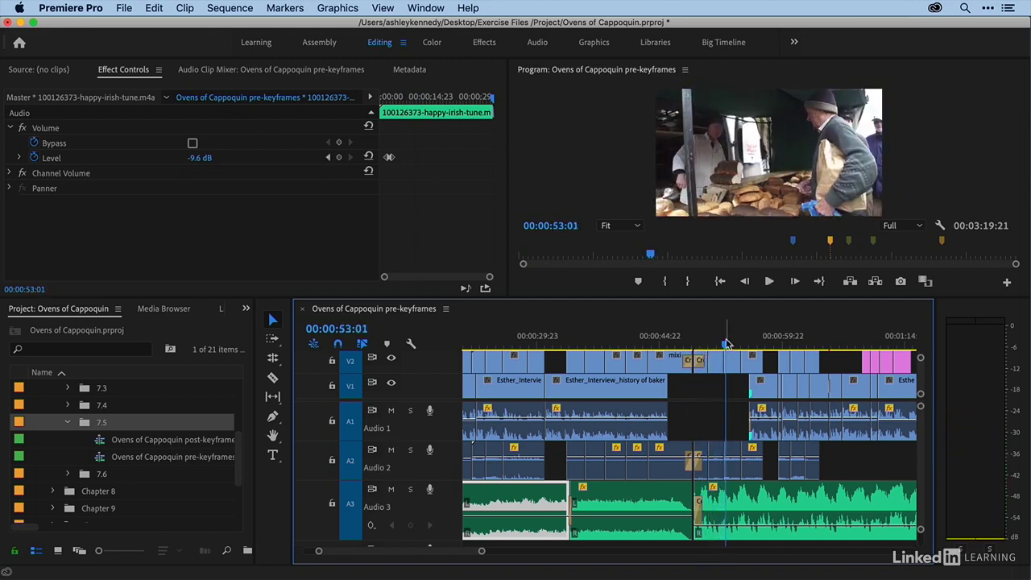
pyautogui.press('=')
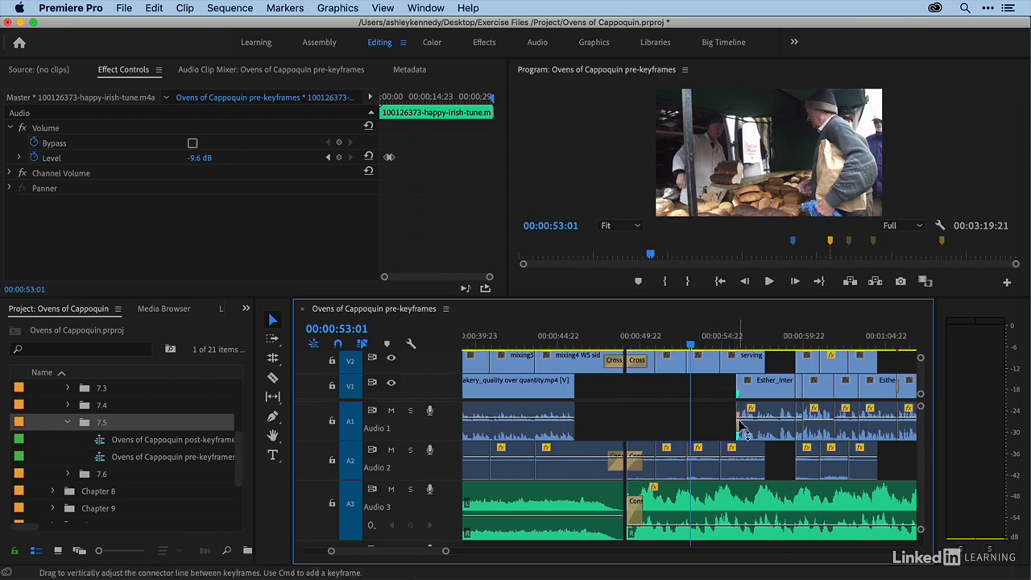
# Add volume keyframes to the third music clip where the next interview begins, raise the earlier one for louder music before speech, and play the transition
pyautogui.keyDown('super'); pyautogui.click(747, 529); pyautogui.keyUp('super')
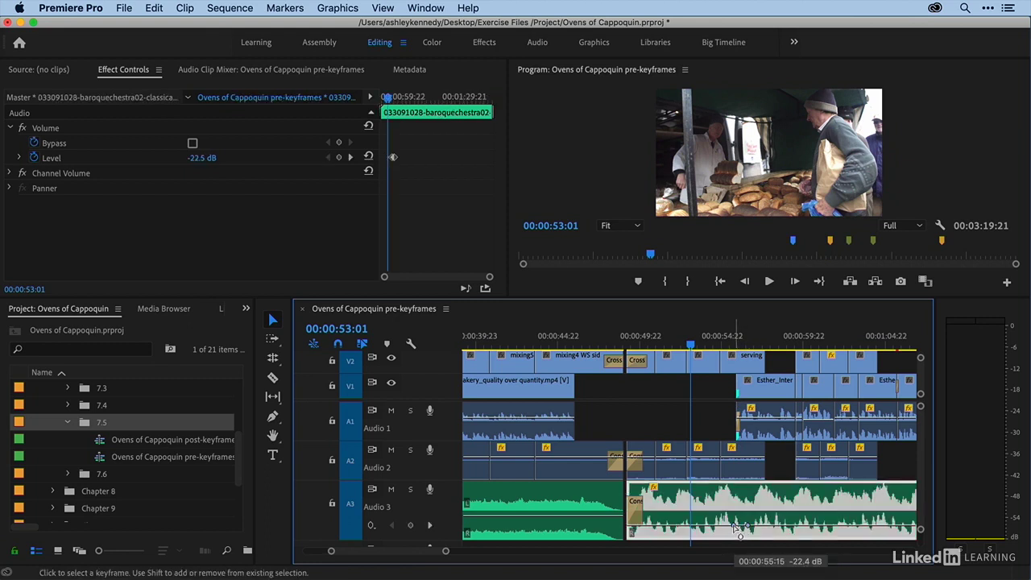
pyautogui.moveTo(739, 528); pyautogui.dragTo(737, 518)
pyautogui.press('space')
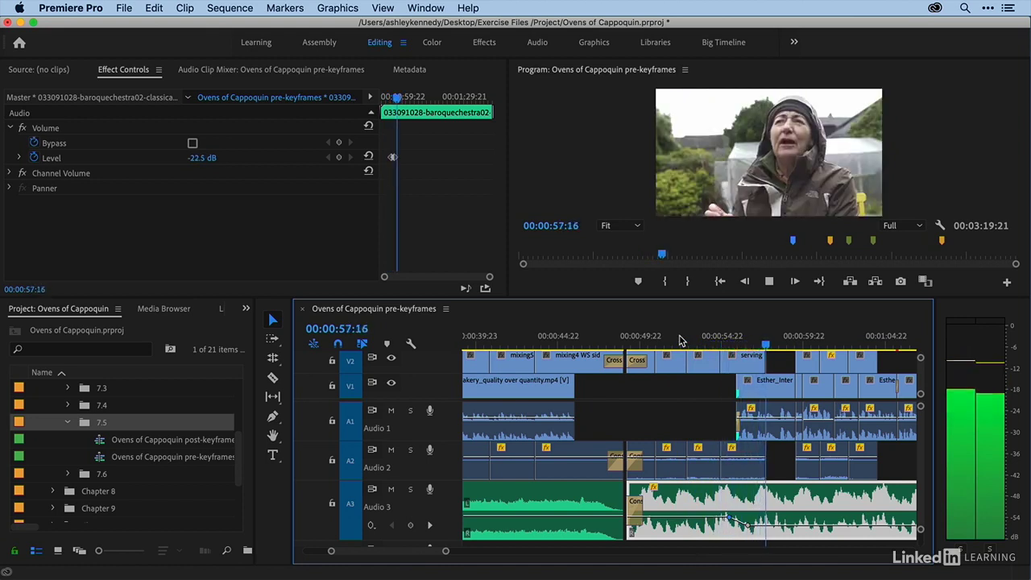
pyautogui.press('space')
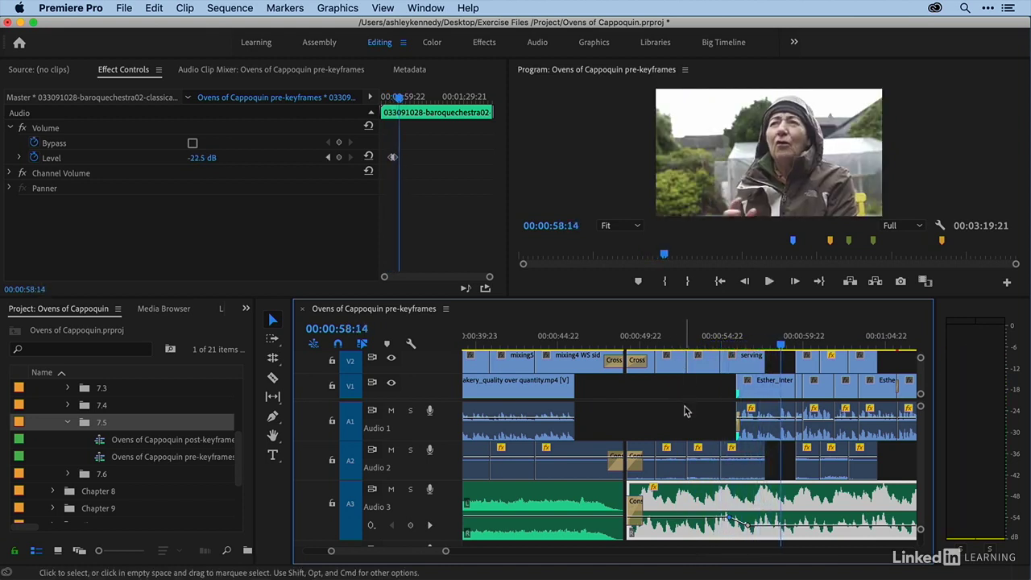
# Solo Audio 1 and play the baker interview around the marker near 00:02:12:03 to locate the loud spot in the speech
pyautogui.press('=')
pyautogui.moveTo(586, 520); pyautogui.dragTo(578, 516)
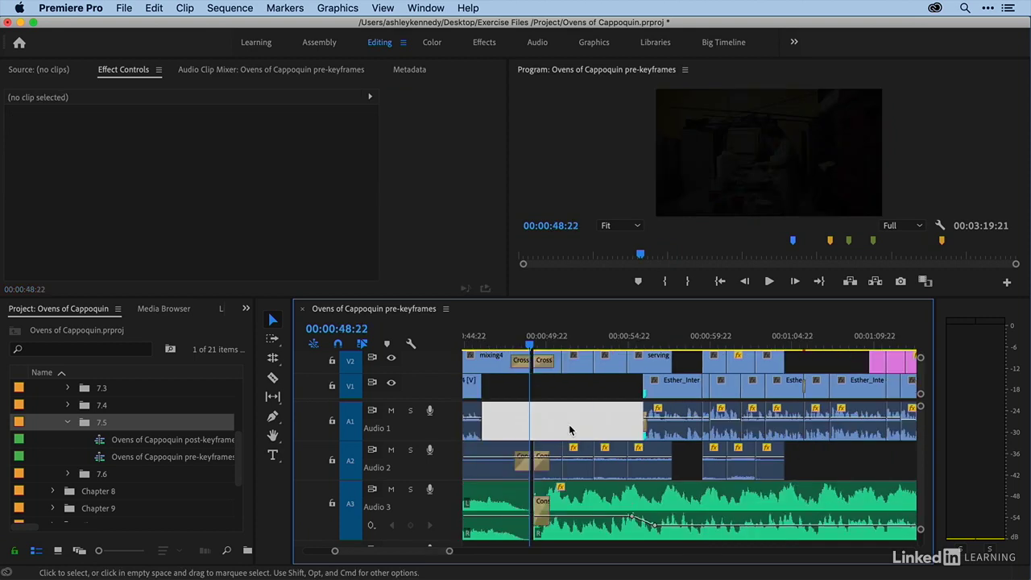
pyautogui.press('-')
pyautogui.press('-')
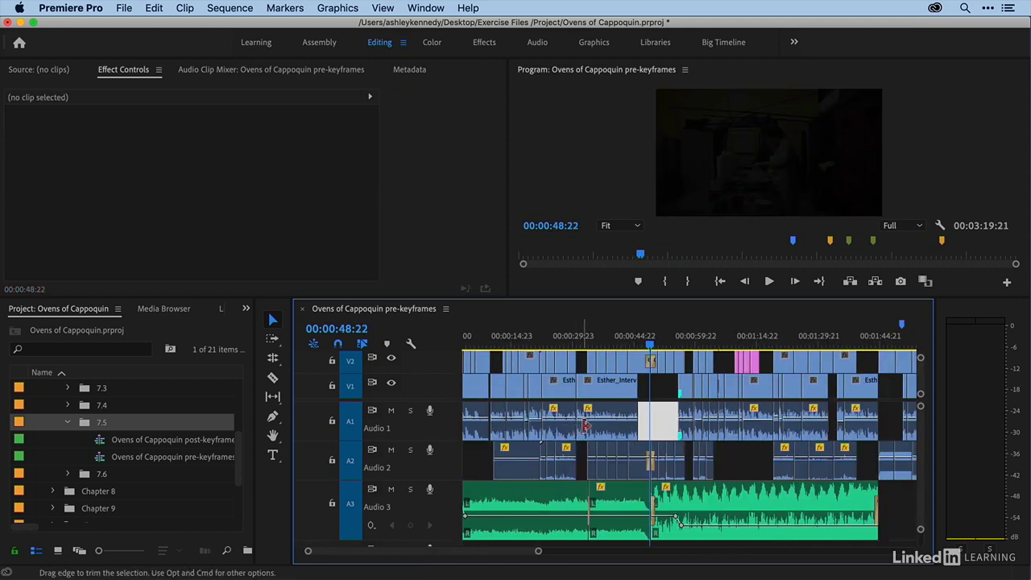
pyautogui.scroll(-2, 637, 421)
pyautogui.scroll(-5, 639, 422)
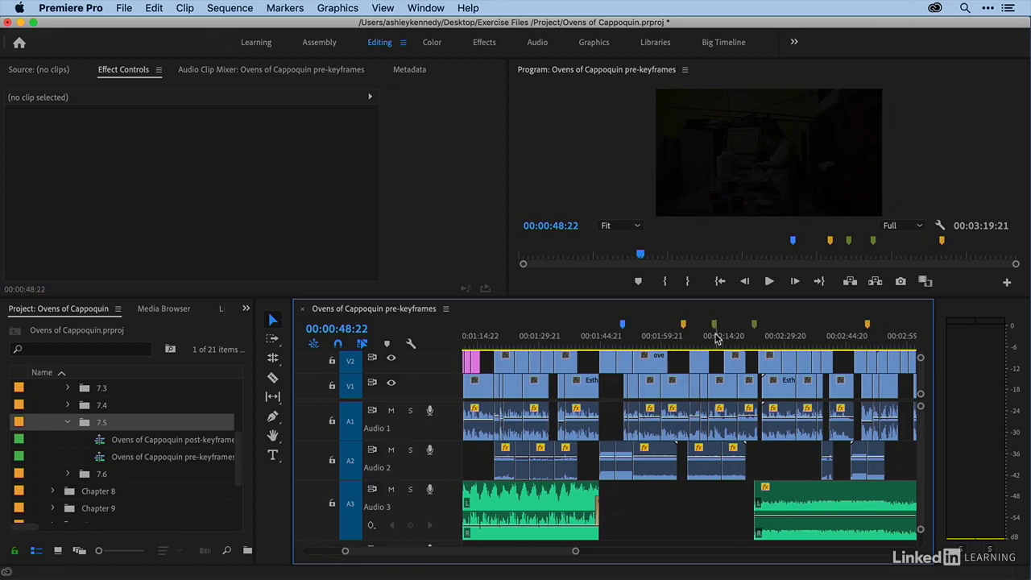
pyautogui.click(713, 339)
pyautogui.press('=')
pyautogui.press('=')
pyautogui.scroll(-2, 713, 339)
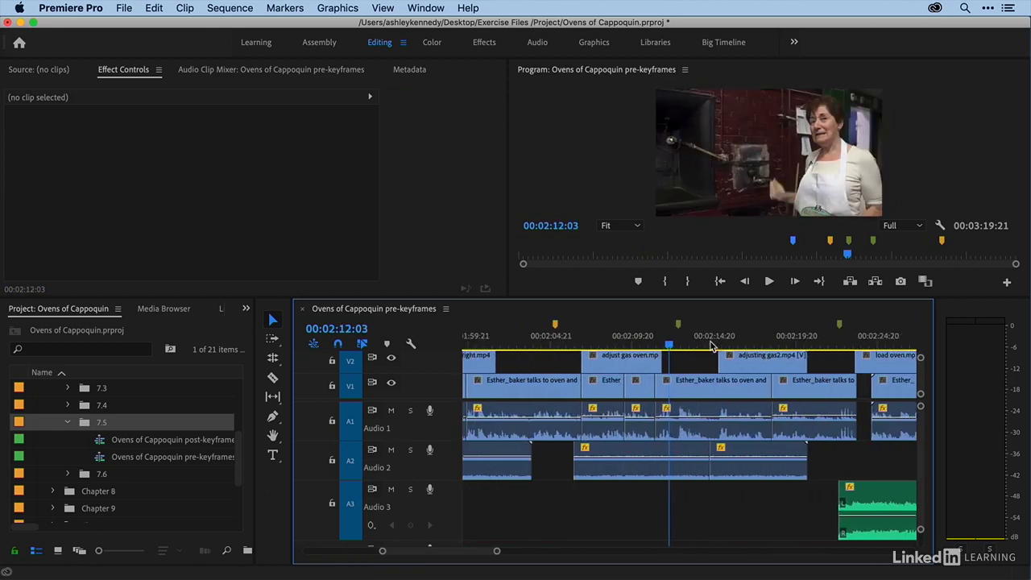
pyautogui.click(410, 413)
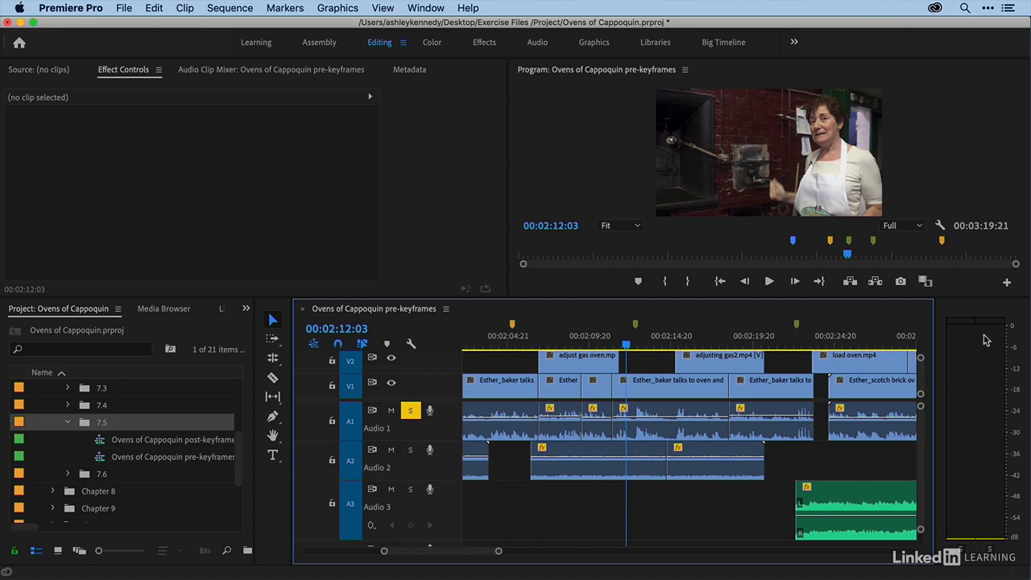
pyautogui.click(610, 346)
pyautogui.press('space')
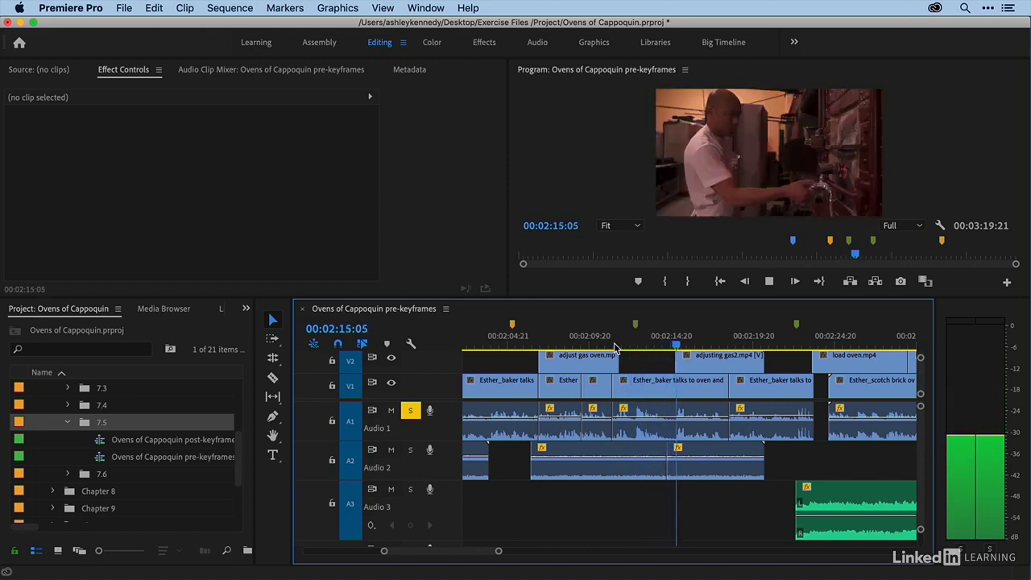
pyautogui.press('space')
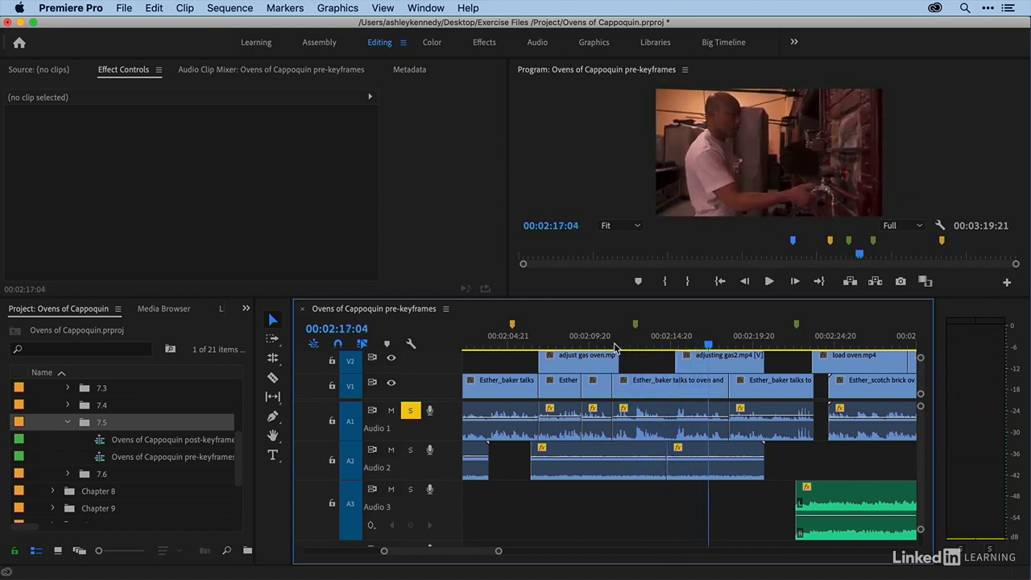
# Add volume keyframes around the loud peak after 00:02:12:12 in the Audio 1 interview clip and pull the middle keyframe down
pyautogui.click(632, 338)
pyautogui.press('=')
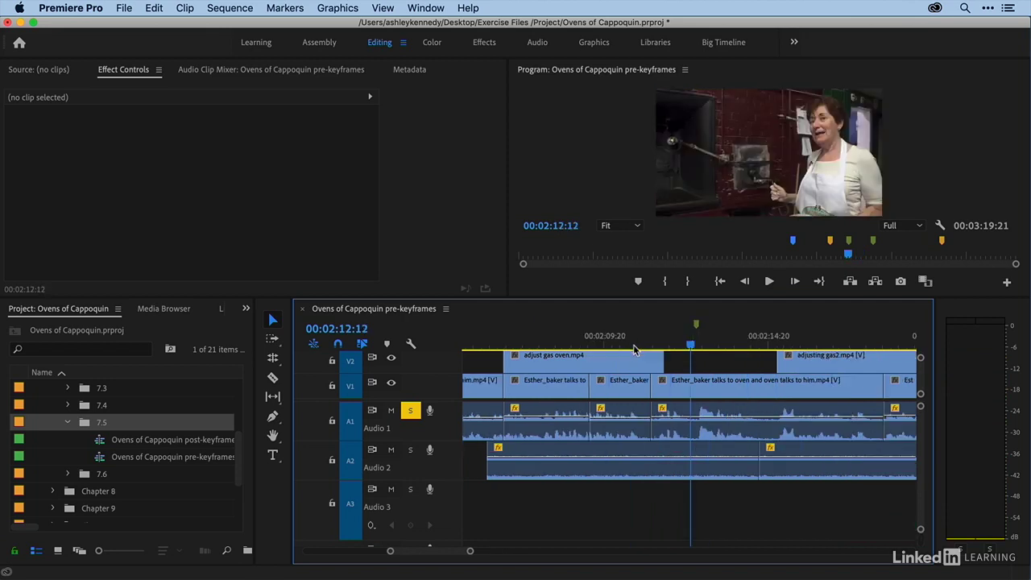
pyautogui.hscroll(5, 642, 371)
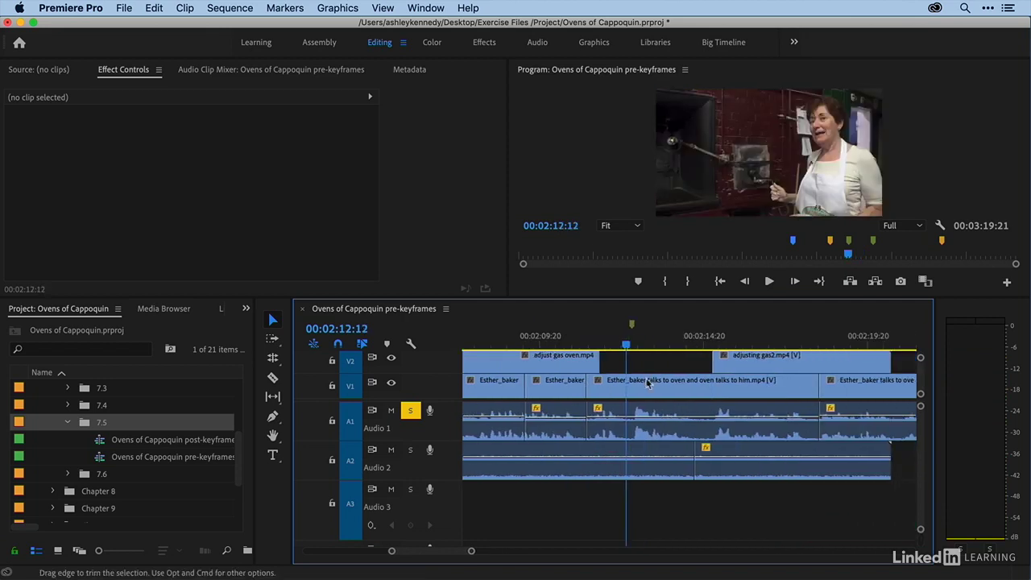
pyautogui.click(597, 424)
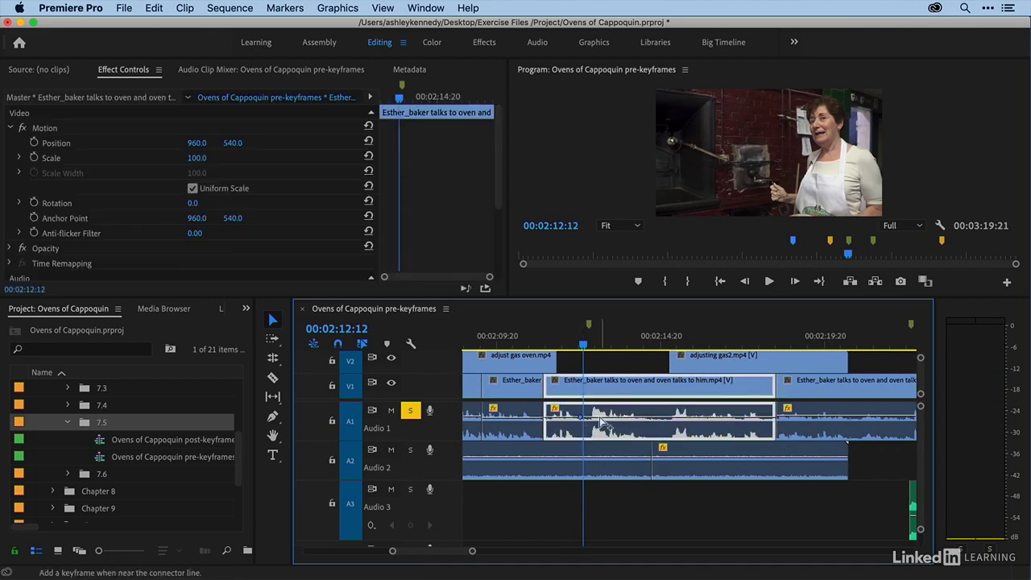
pyautogui.keyDown('super'); pyautogui.click(600, 417); pyautogui.keyUp('super')
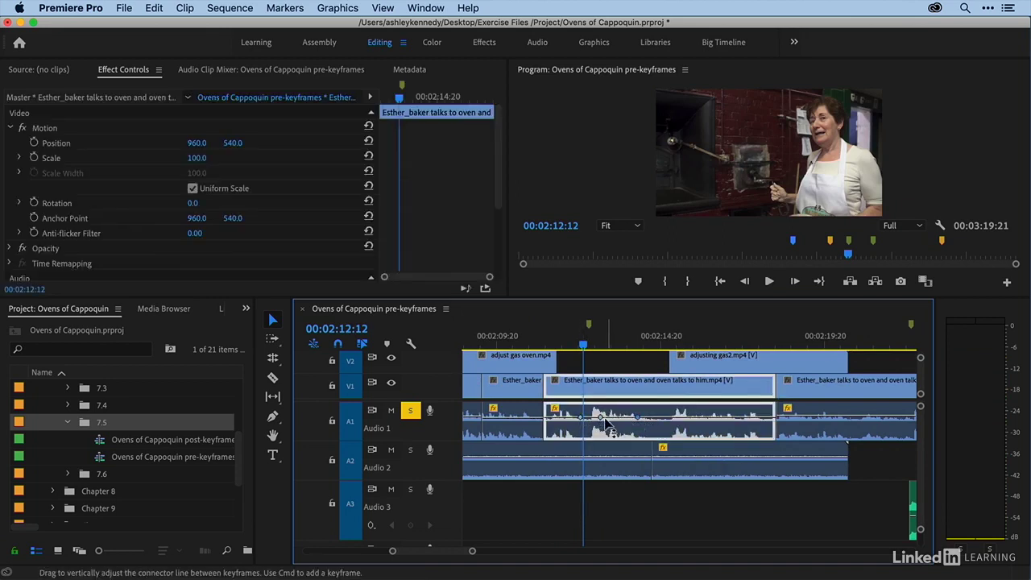
pyautogui.moveTo(601, 417); pyautogui.dragTo(637, 420)
# Play from 00:02:11:18 to check the lowered peak in the interview audio
pyautogui.click(561, 346)
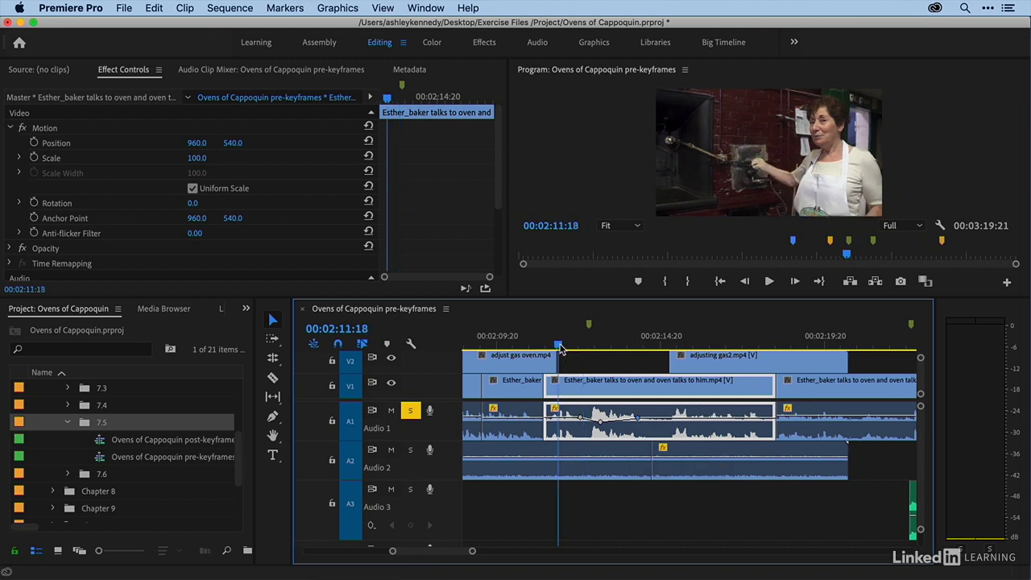
pyautogui.press('space')
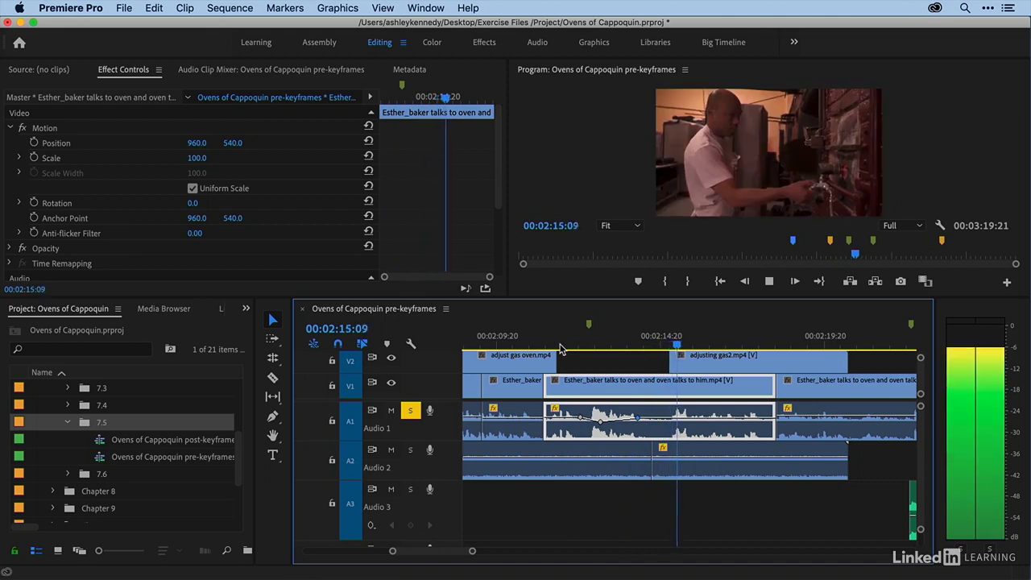
pyautogui.press('space')
# Play from 00:02:21:15 to hear the loud peaks at the end of the next interview clip, and park at 00:02:22:02
pyautogui.scroll(-3, 564, 350)
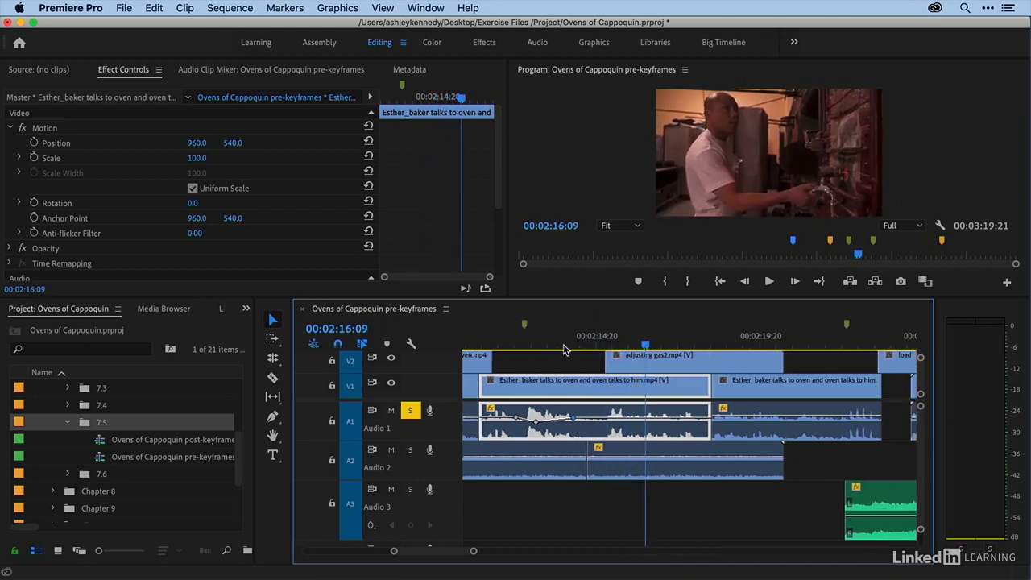
pyautogui.scroll(-2, 564, 350)
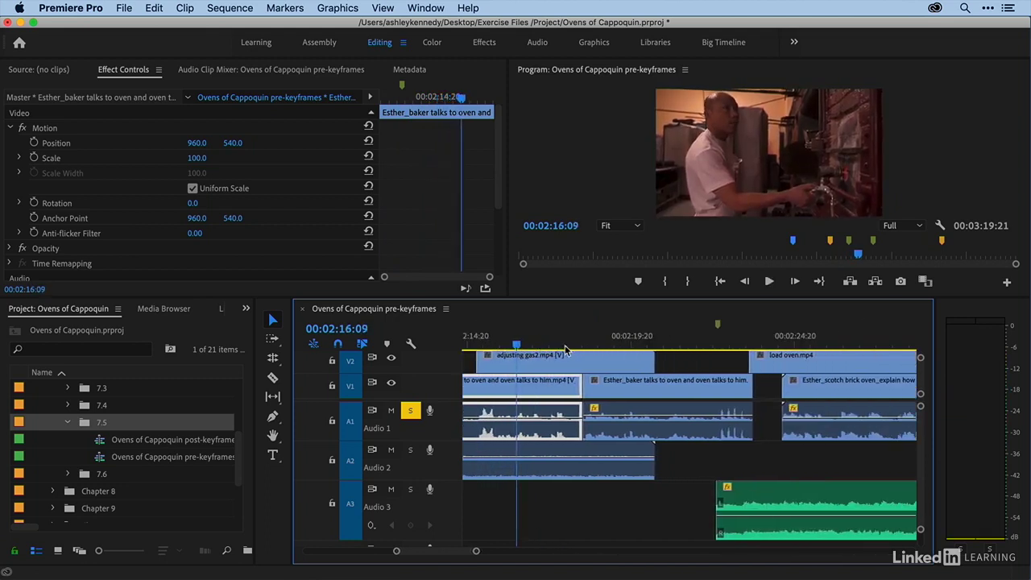
pyautogui.click(690, 342)
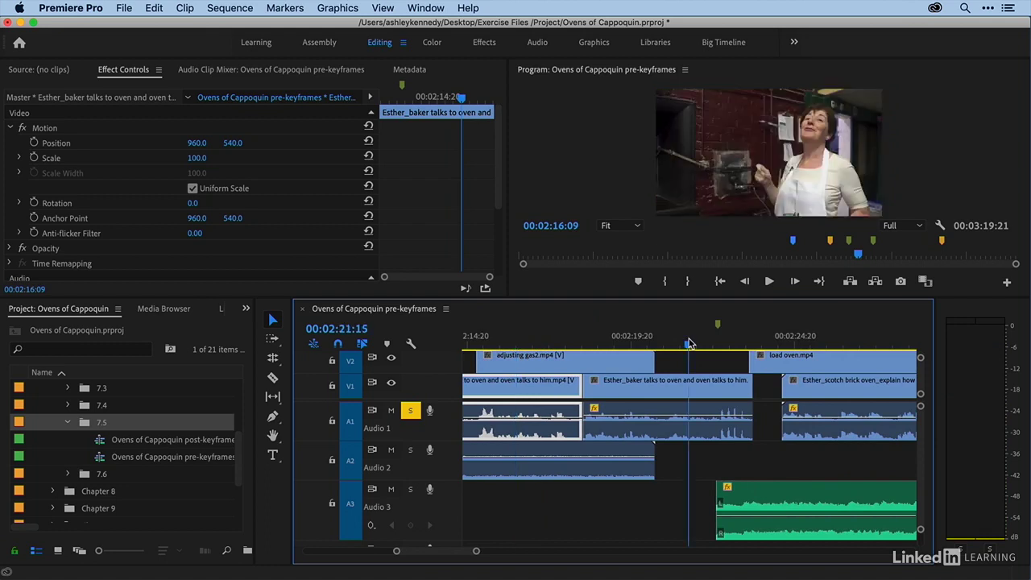
pyautogui.press('space')
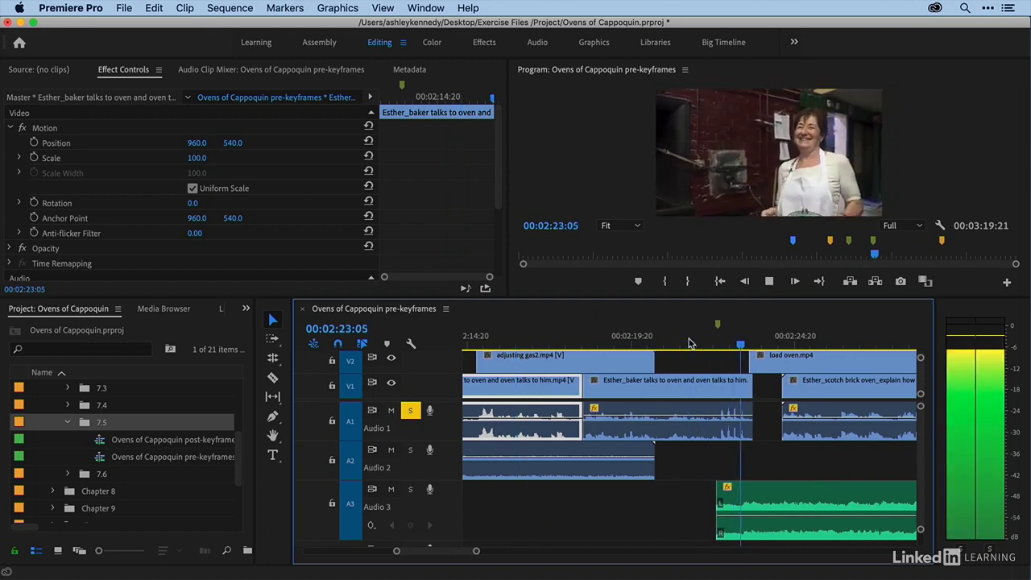
pyautogui.click(704, 343)
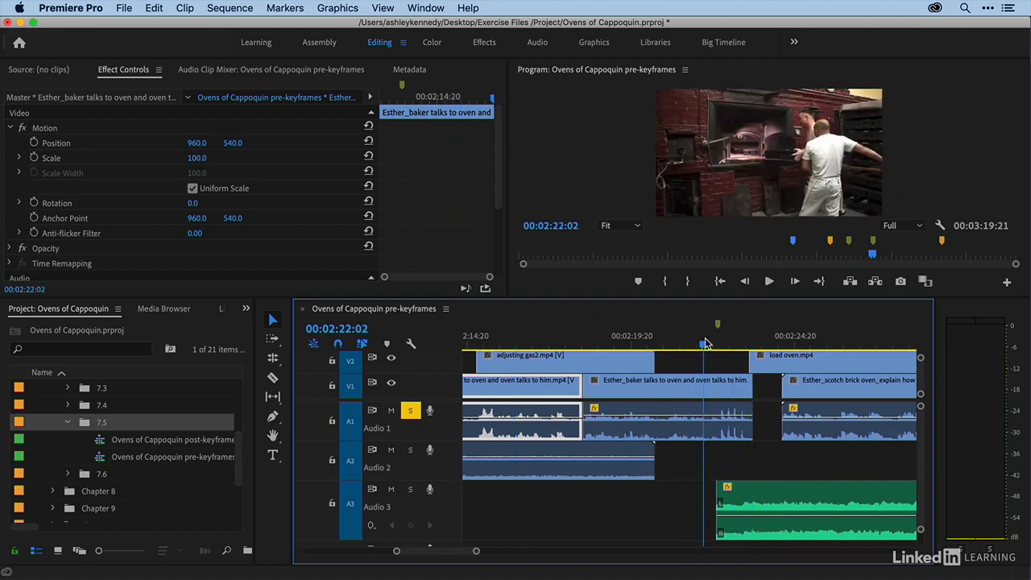
# Add two volume keyframes before the closing peaks of that interview clip, lower the second at about 00:02:22:09, and play the result
pyautogui.keyDown('super'); pyautogui.click(707, 417); pyautogui.keyUp('super')
pyautogui.keyDown('super'); pyautogui.click(713, 416); pyautogui.keyUp('super')
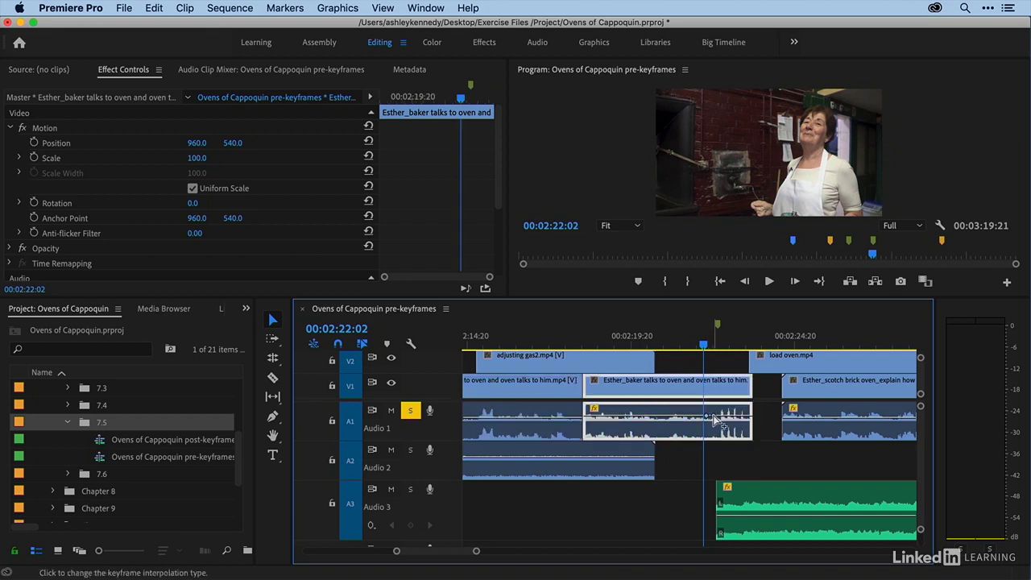
pyautogui.moveTo(712, 416); pyautogui.dragTo(714, 418)
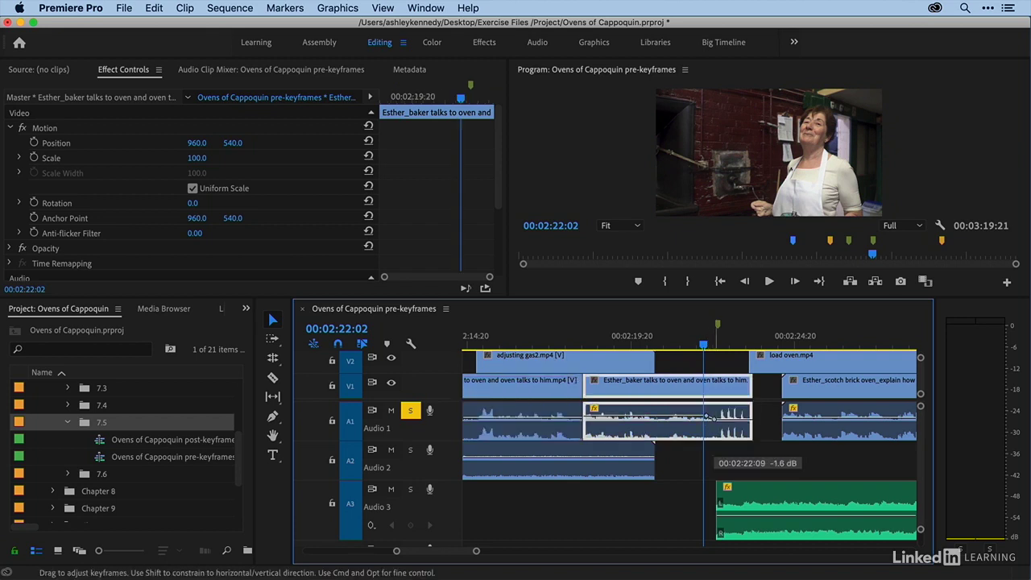
pyautogui.click(685, 341)
pyautogui.press('space')
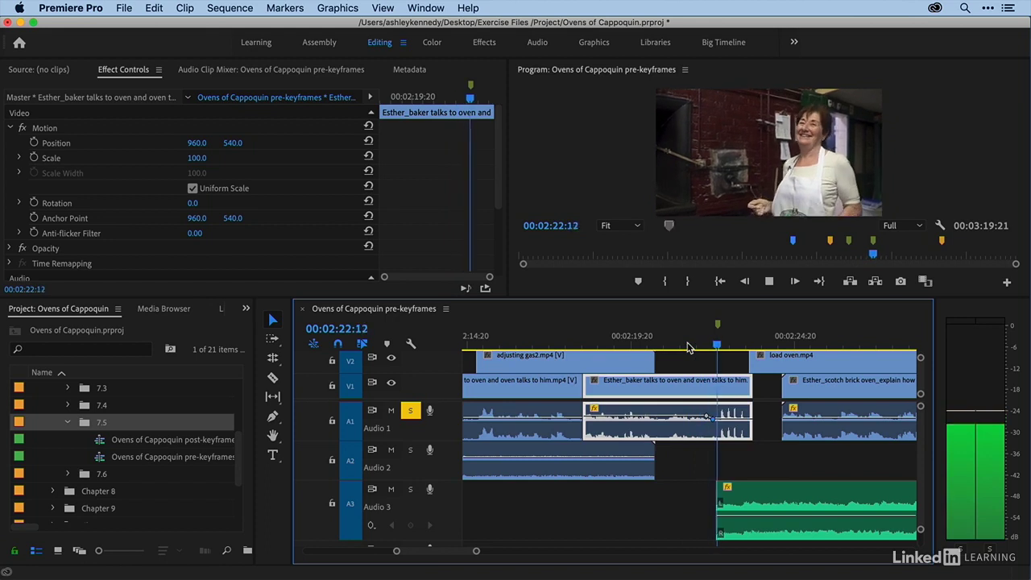
pyautogui.press('space')
# Turn off the Audio 1 solo and play from 00:01:48:06 to judge the oven fire sound as the interview comes in
pyautogui.press('-')
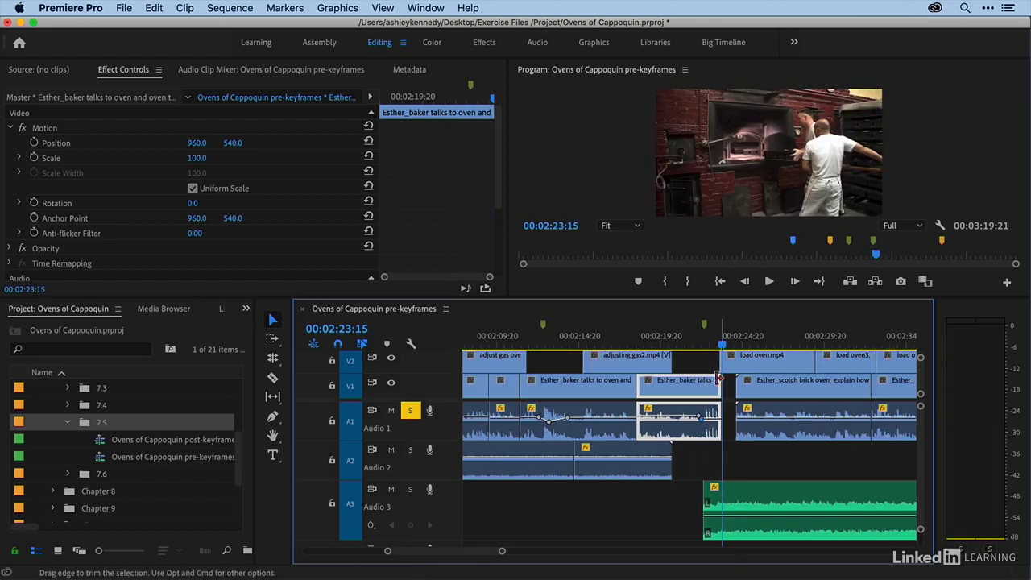
pyautogui.press('-')
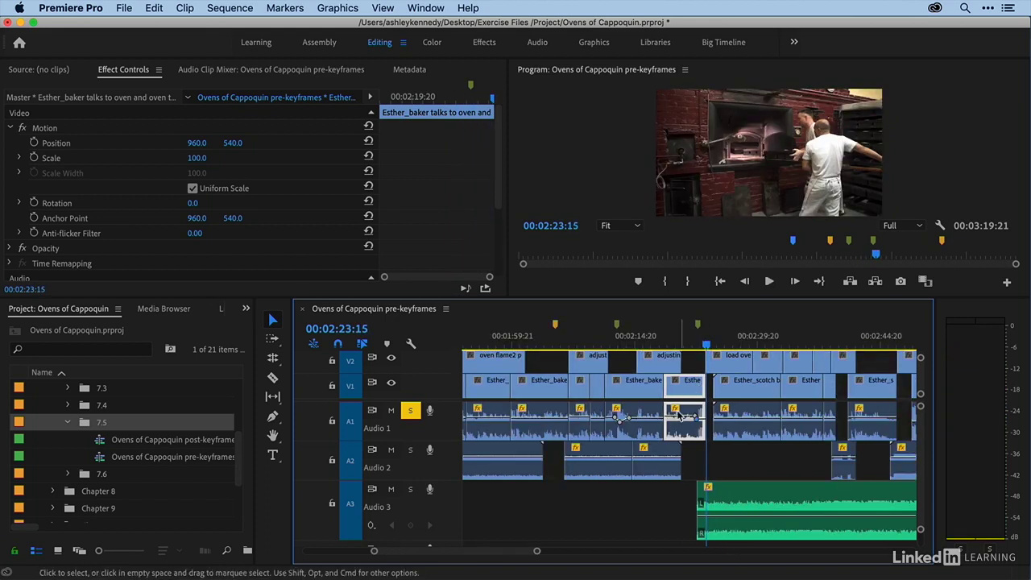
pyautogui.press('-')
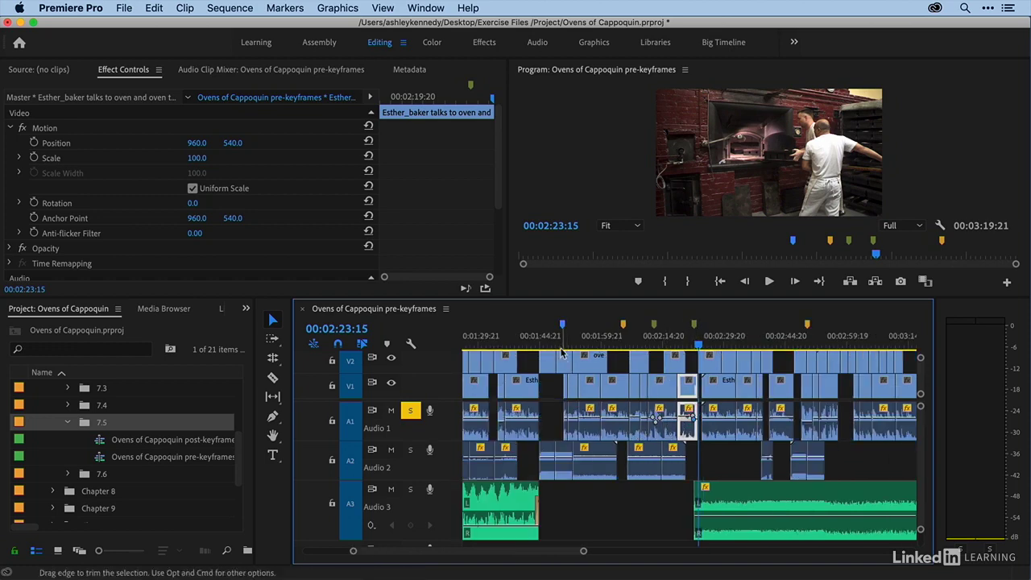
pyautogui.click(563, 339)
pyautogui.press('=')
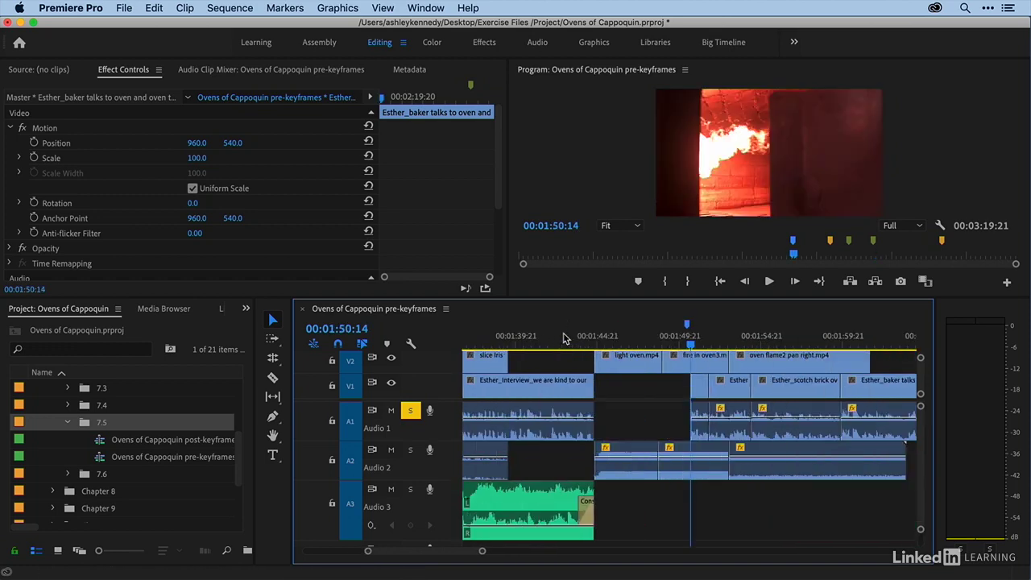
pyautogui.hscroll(2, 636, 374)
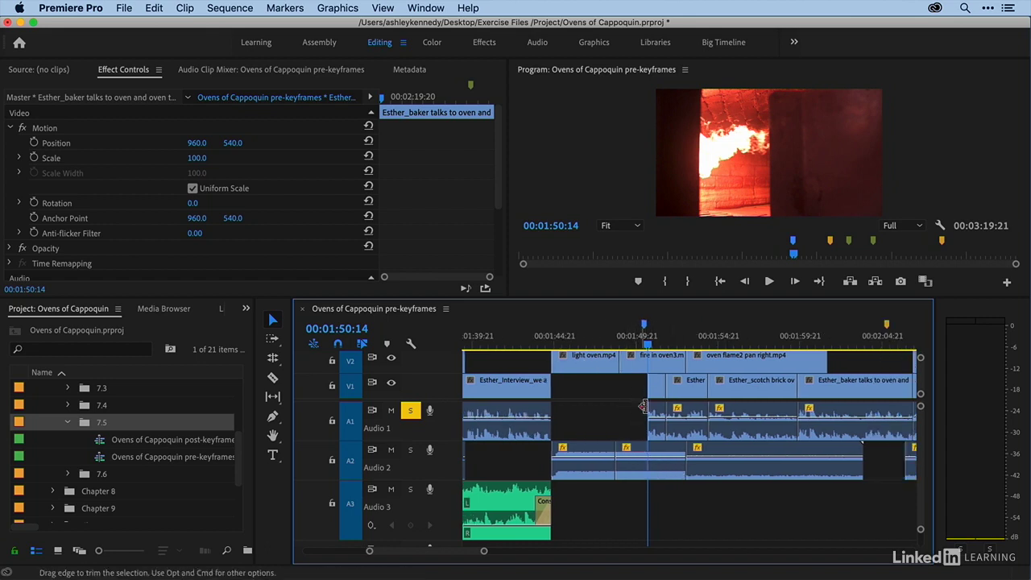
pyautogui.click(609, 342)
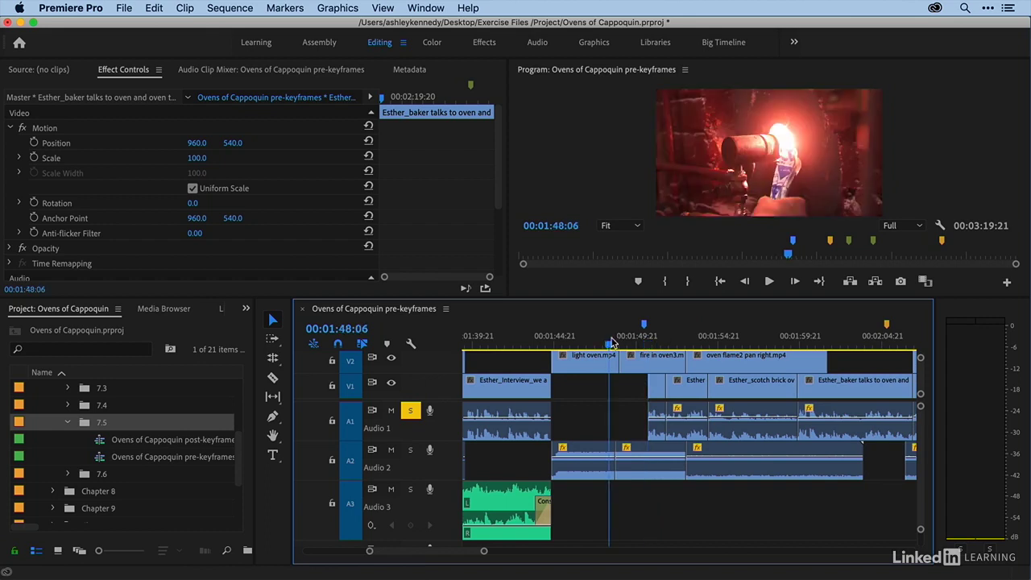
pyautogui.click(410, 410)
pyautogui.press('space')
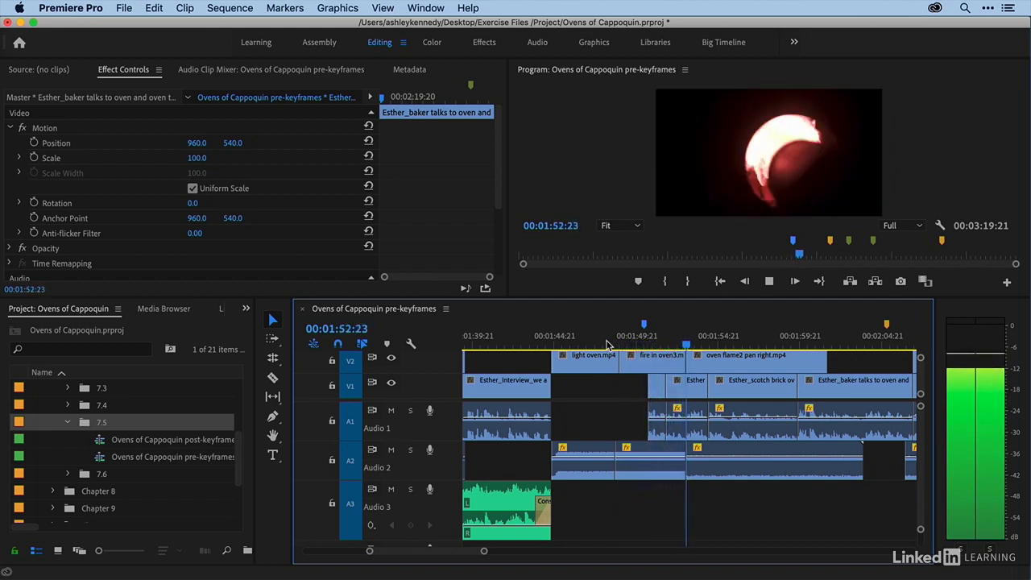
pyautogui.press('space')
# Add two volume keyframes to the fire sound clip on Audio 2 around the interview's start, lower the second, and play the transition
pyautogui.click(642, 345)
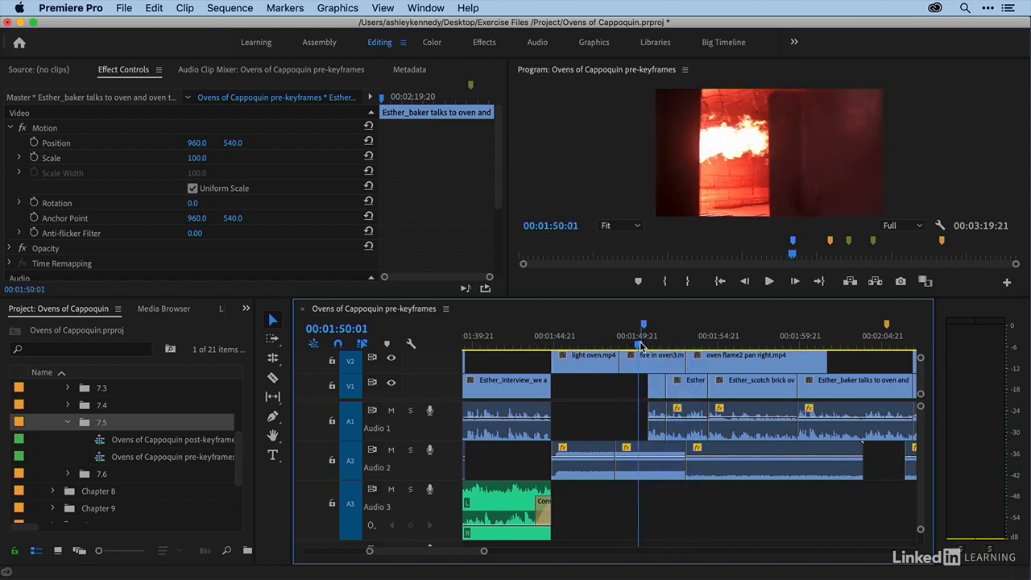
pyautogui.press('=')
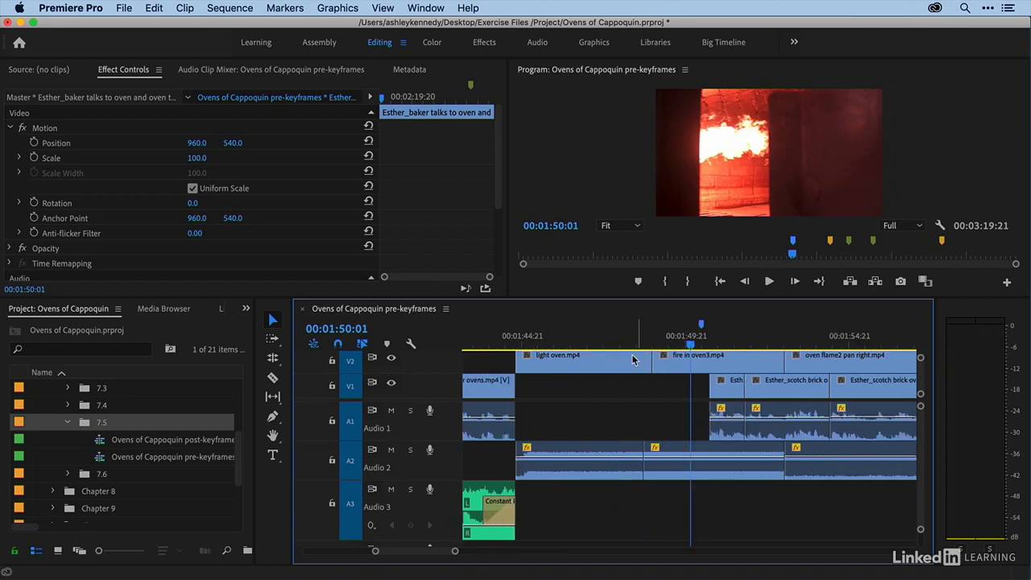
pyautogui.keyDown('super'); pyautogui.click(693, 458); pyautogui.keyUp('super')
pyautogui.keyDown('super'); pyautogui.click(709, 458); pyautogui.keyUp('super')
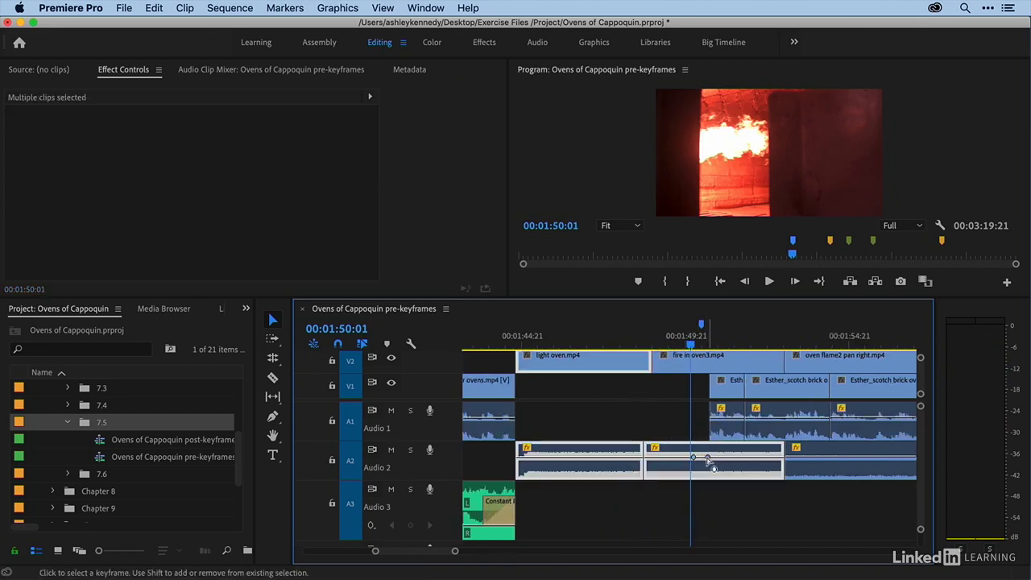
pyautogui.moveTo(709, 457); pyautogui.dragTo(710, 464)
pyautogui.click(674, 345)
pyautogui.press('space')
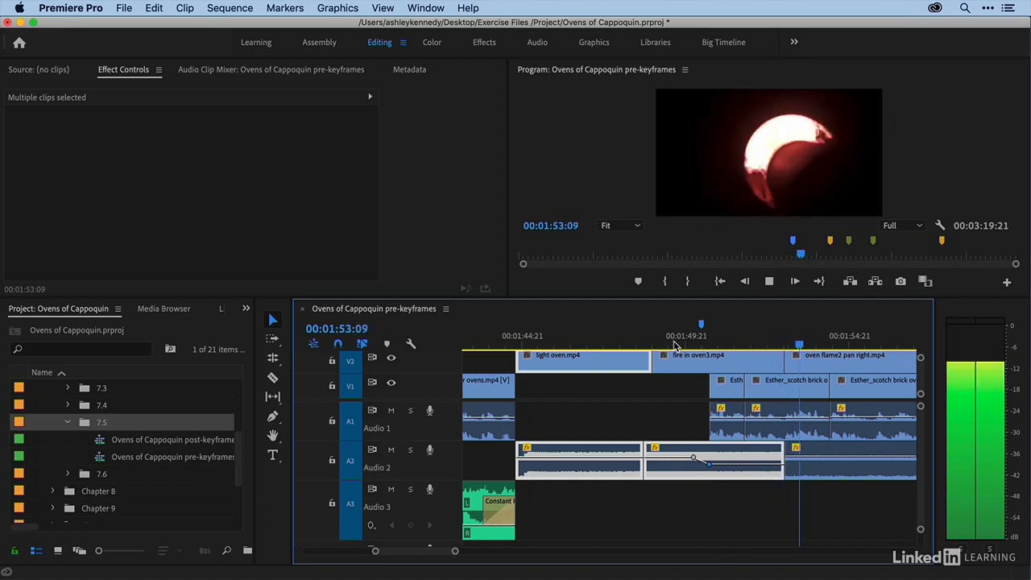
# Check the lowered keyframe's level on the Audio 2 fire clip and play across its cut into the following ambient clip beneath the interview
pyautogui.press('space')
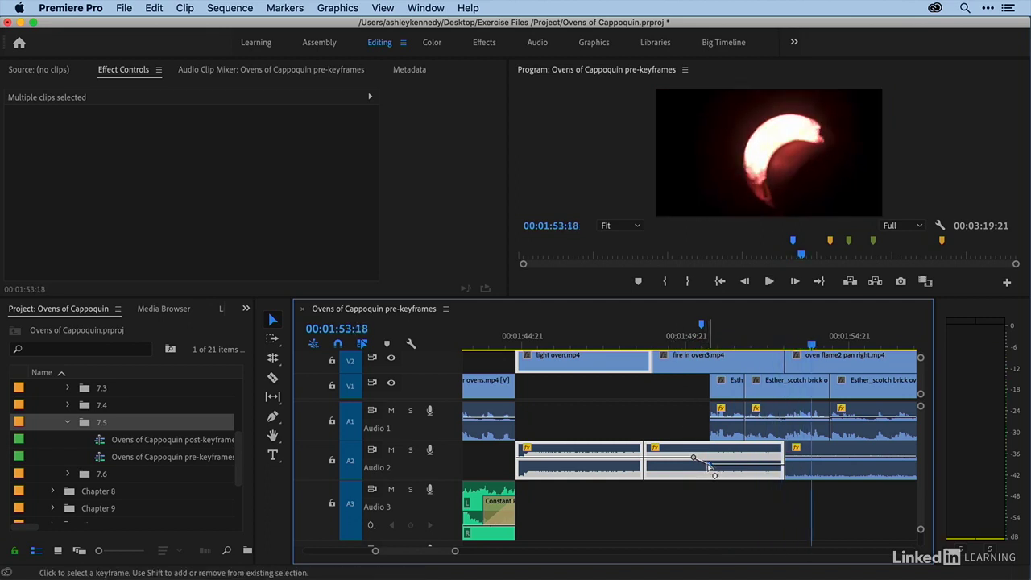
pyautogui.moveTo(709, 467)
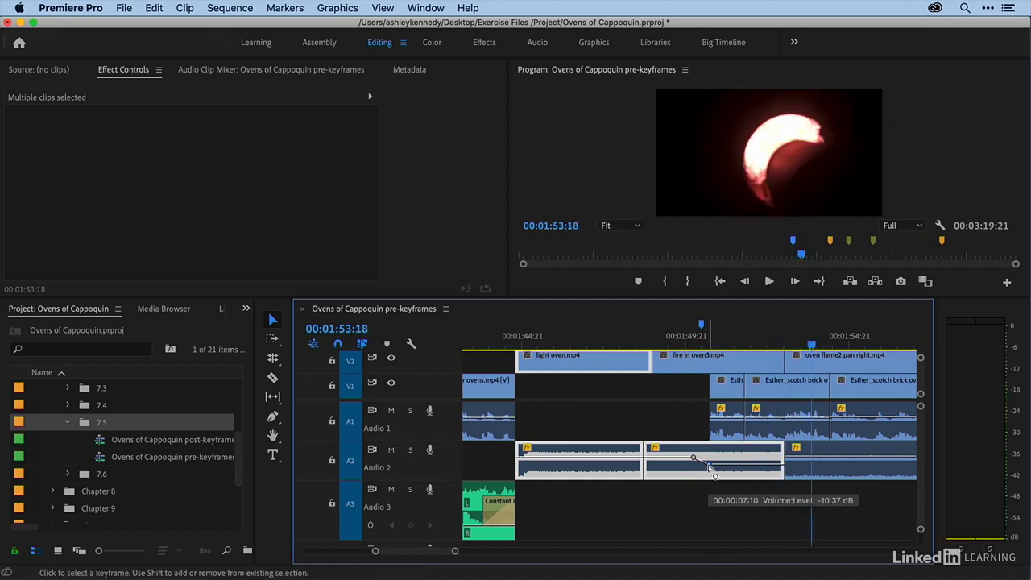
pyautogui.hscroll(3, 700, 459)
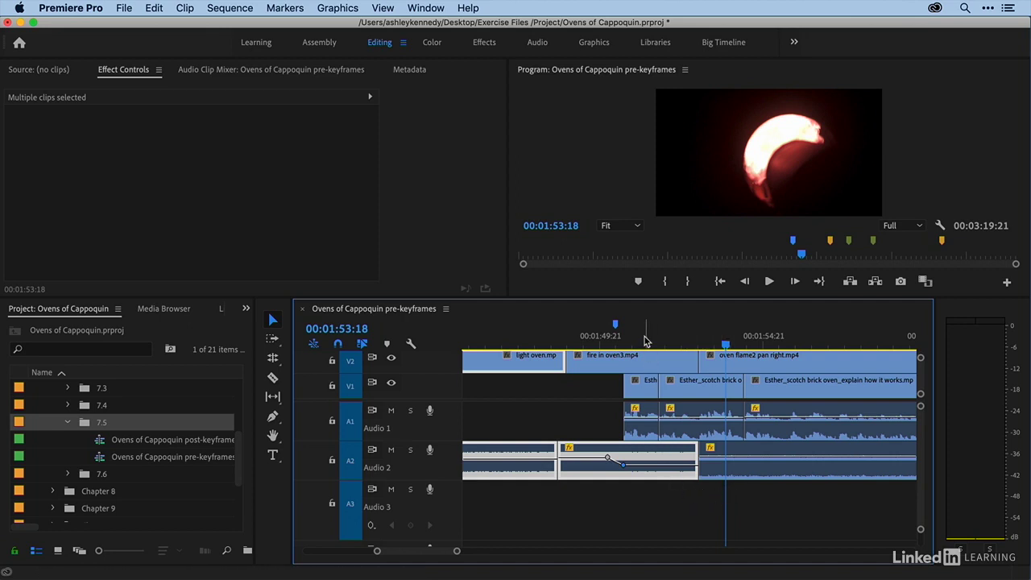
pyautogui.click(645, 337)
pyautogui.press('space')
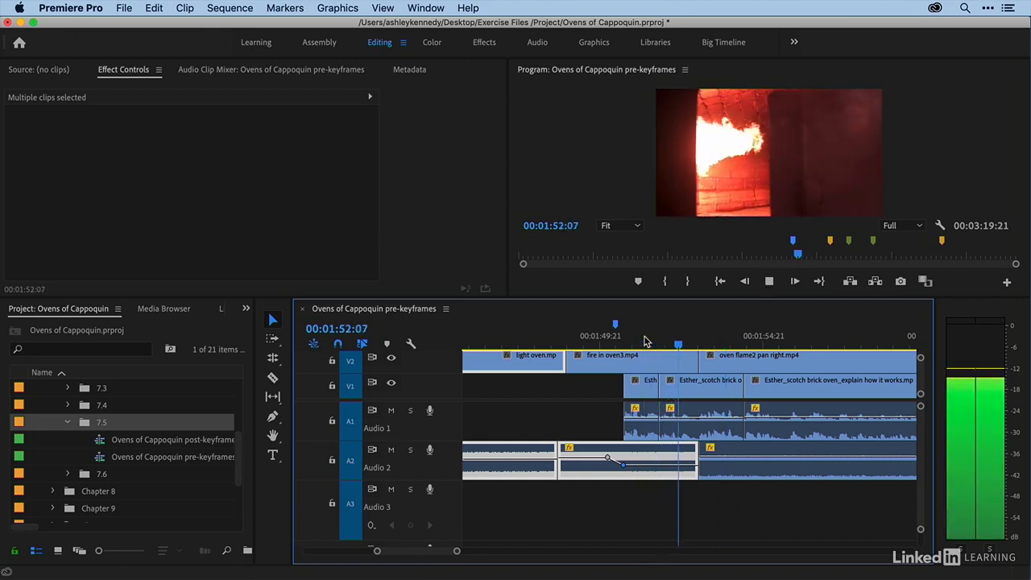
pyautogui.press('space')
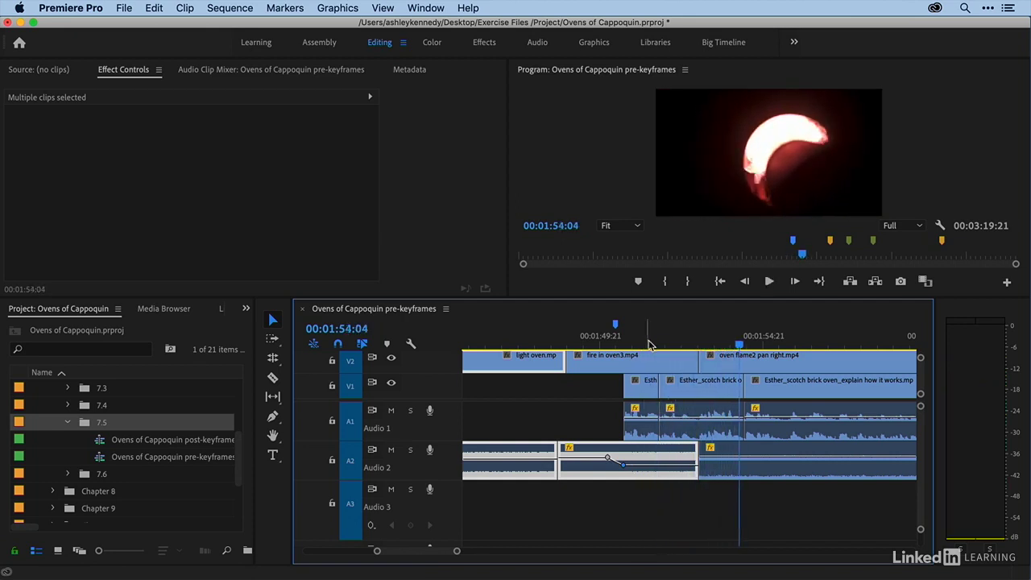
# Add a Constant Power crossfade at that Audio 2 cut, play it, and lengthen it to 00:00:01:04, centered at the cut
pyautogui.click(701, 451)
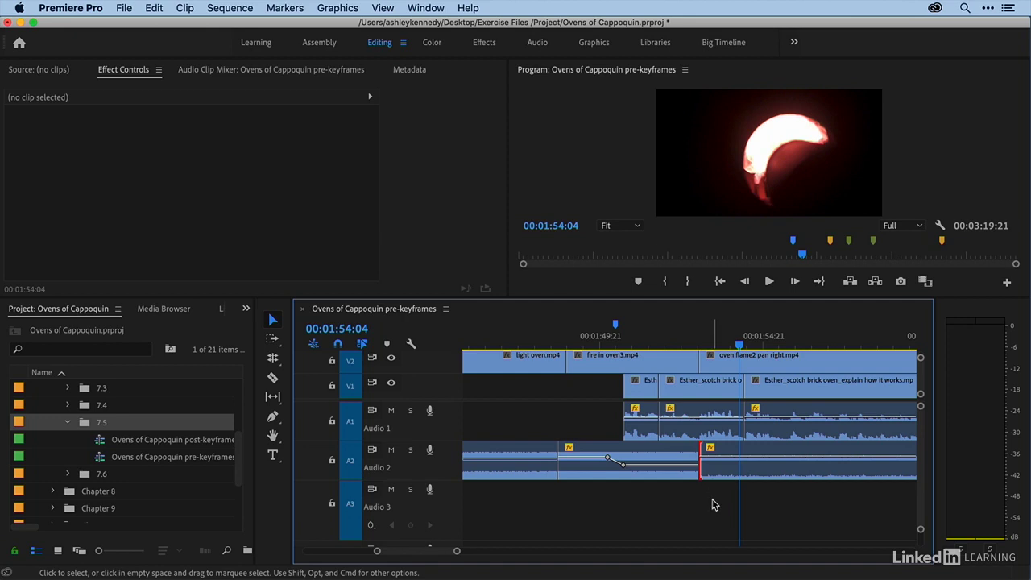
pyautogui.press('super+shift+d')
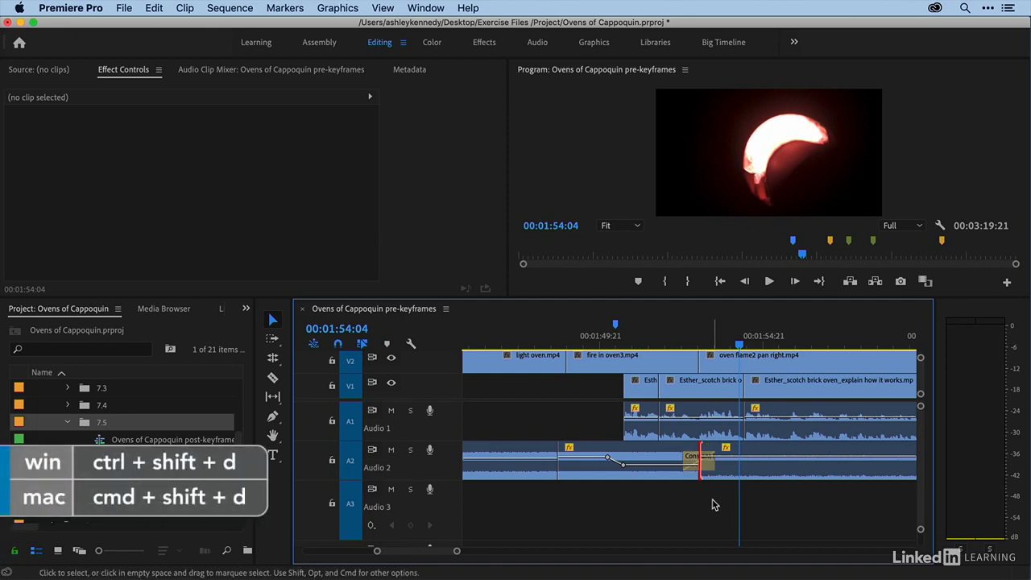
pyautogui.click(662, 344)
pyautogui.press('space')
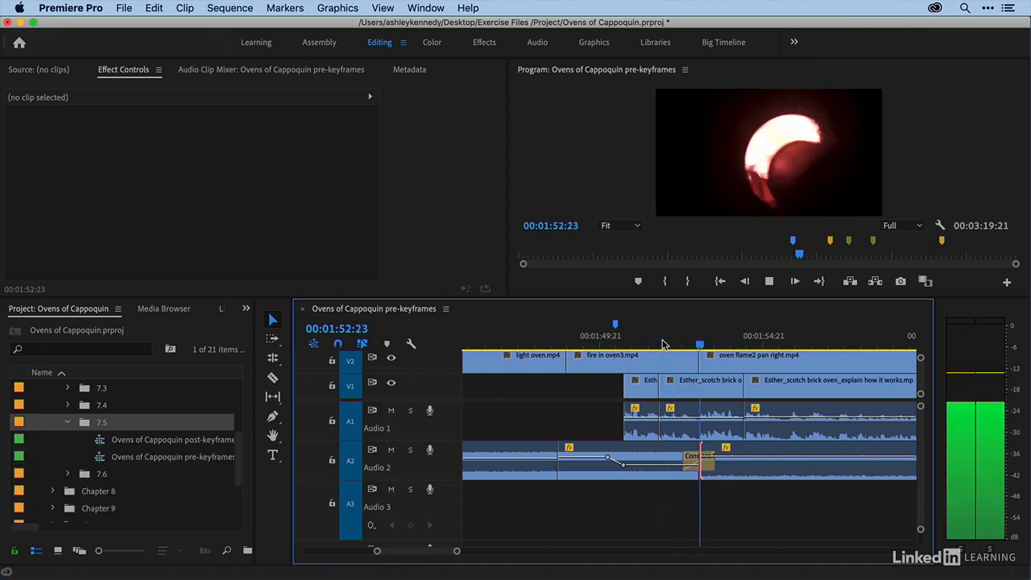
pyautogui.press('space')
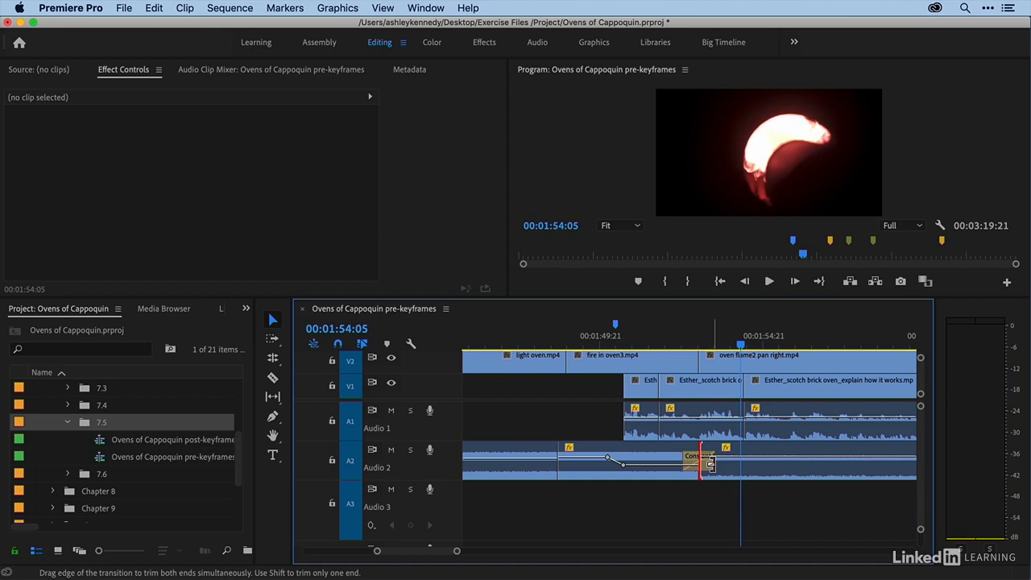
pyautogui.moveTo(709, 463)
pyautogui.mouseDown()
pyautogui.moveTo(730, 462)
pyautogui.moveTo(703, 459)
pyautogui.moveTo(714, 460)
pyautogui.mouseUp()
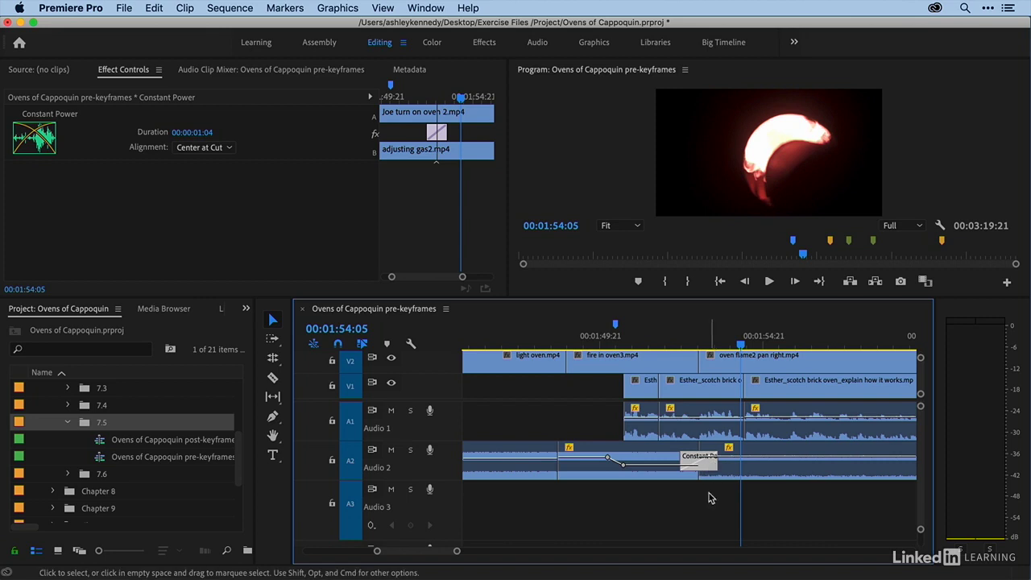
pyautogui.click(709, 493)
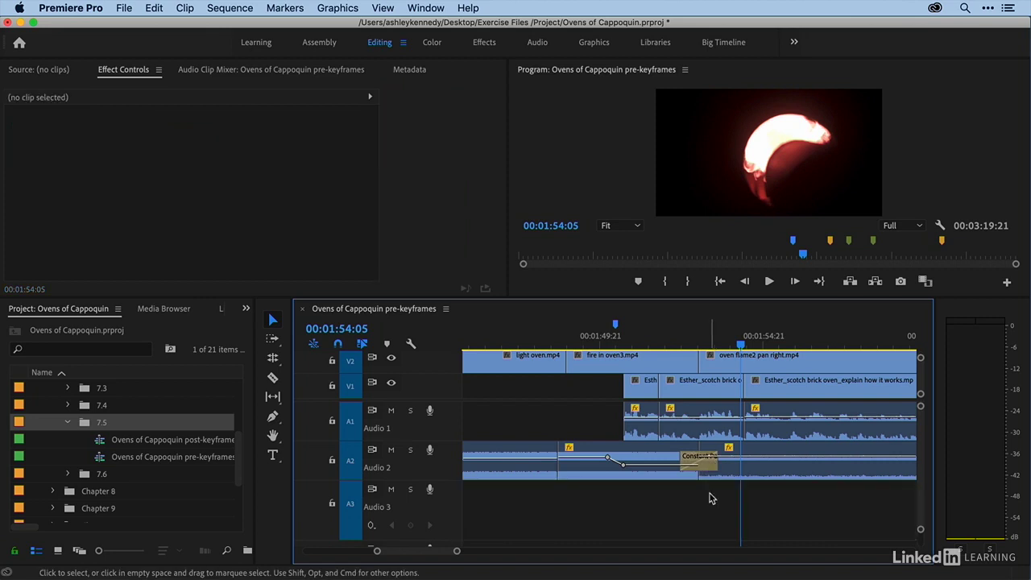